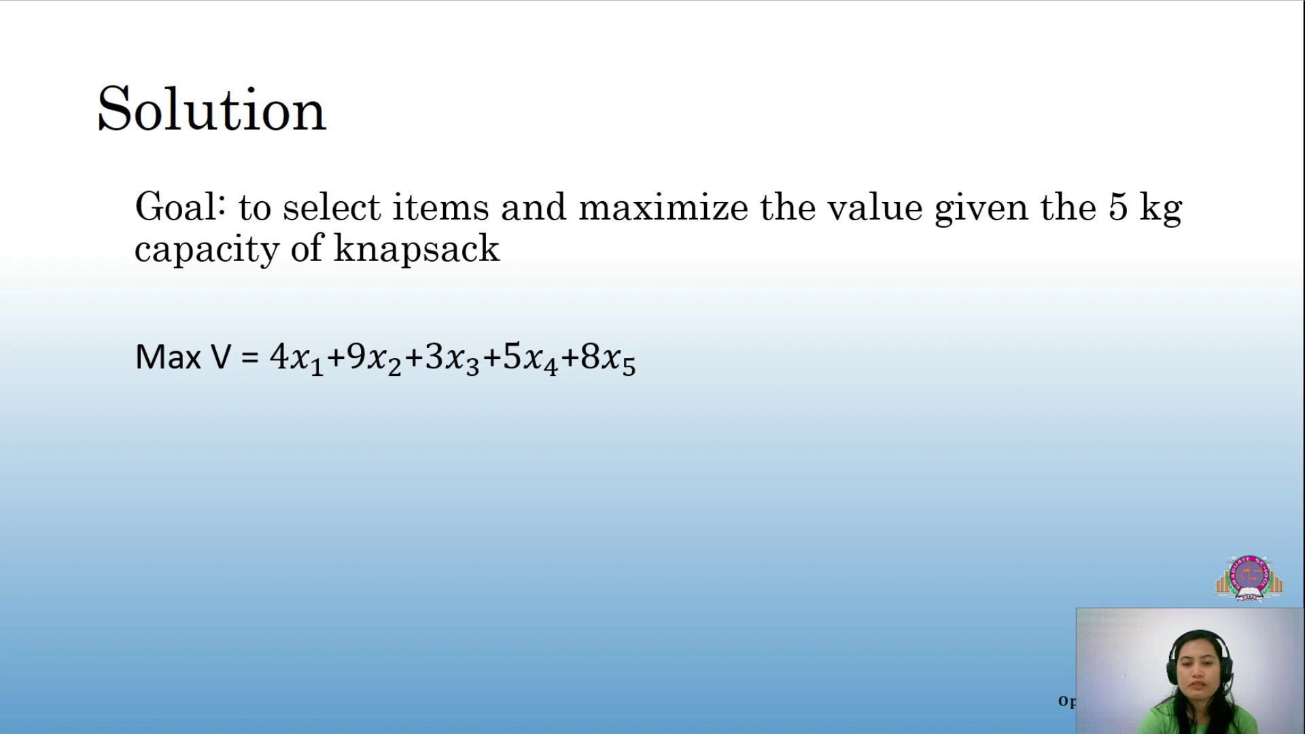
- Play the slide builds showing Value max, the weight equation for n and n ≤ 5
key(Right)
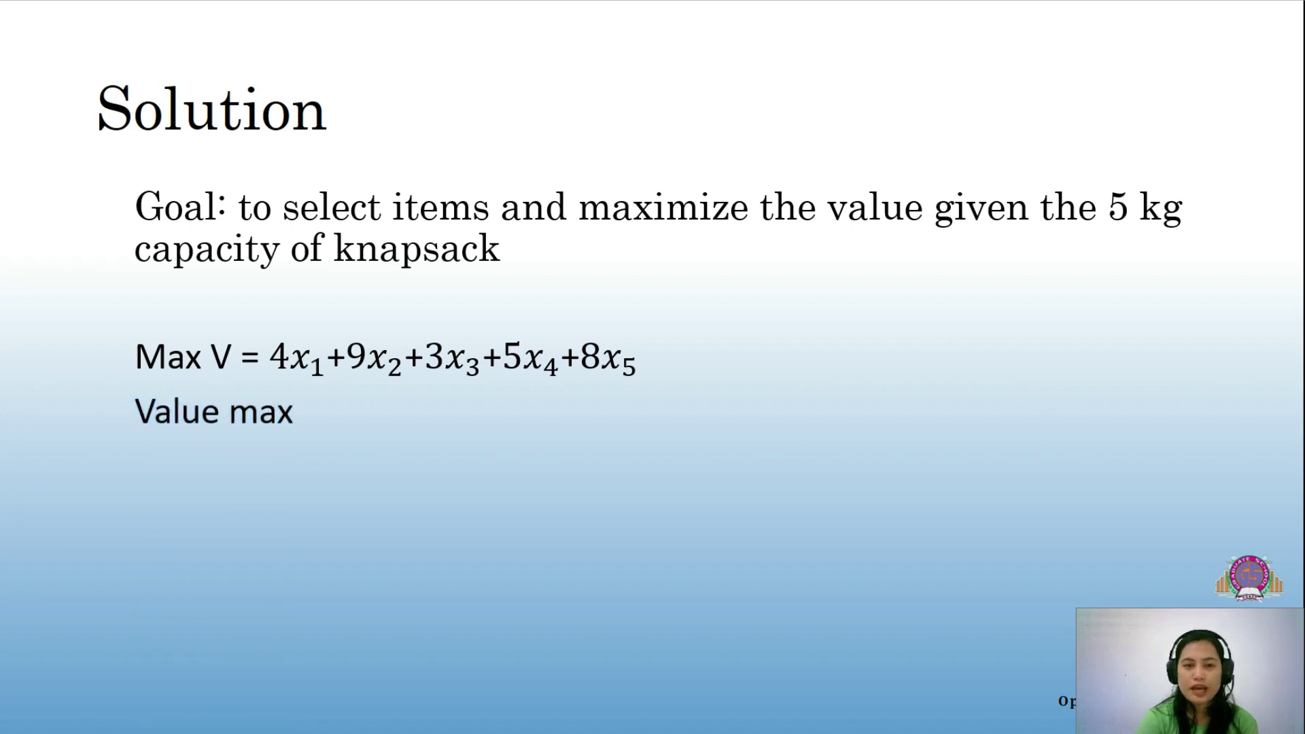
key(Right)
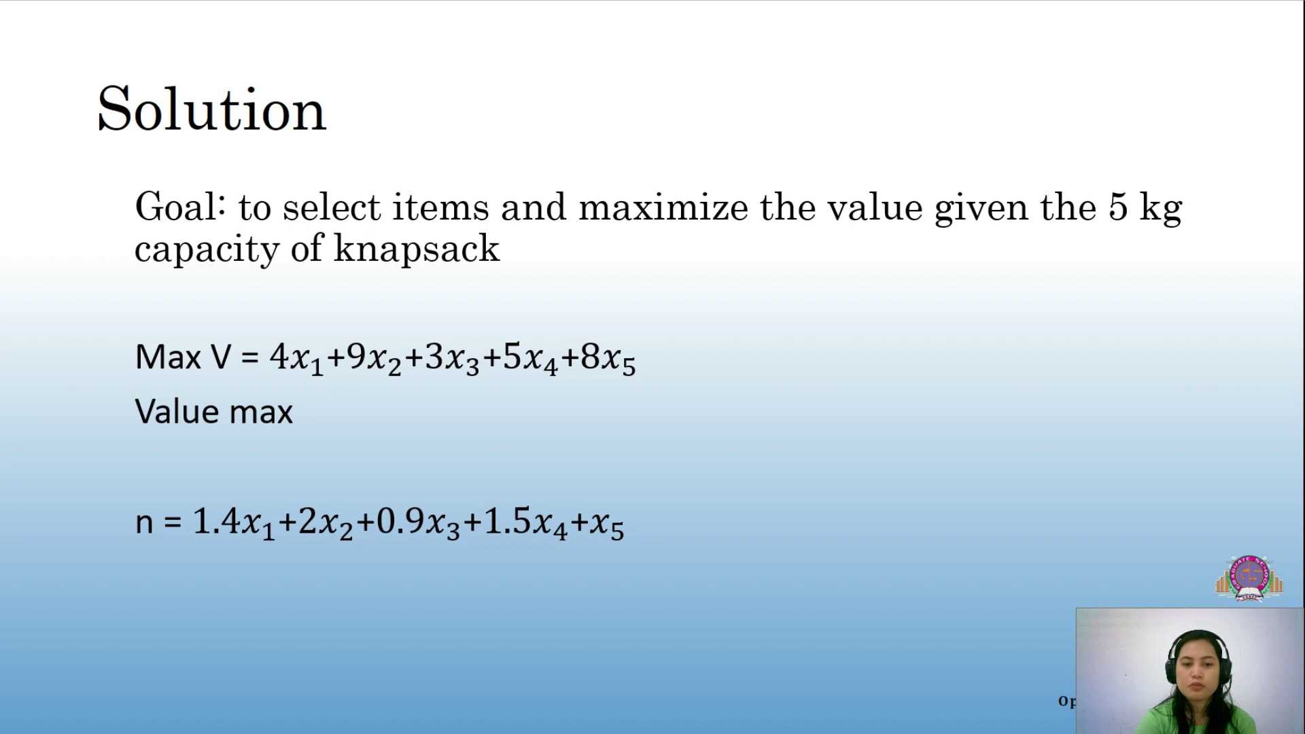
key(Right)
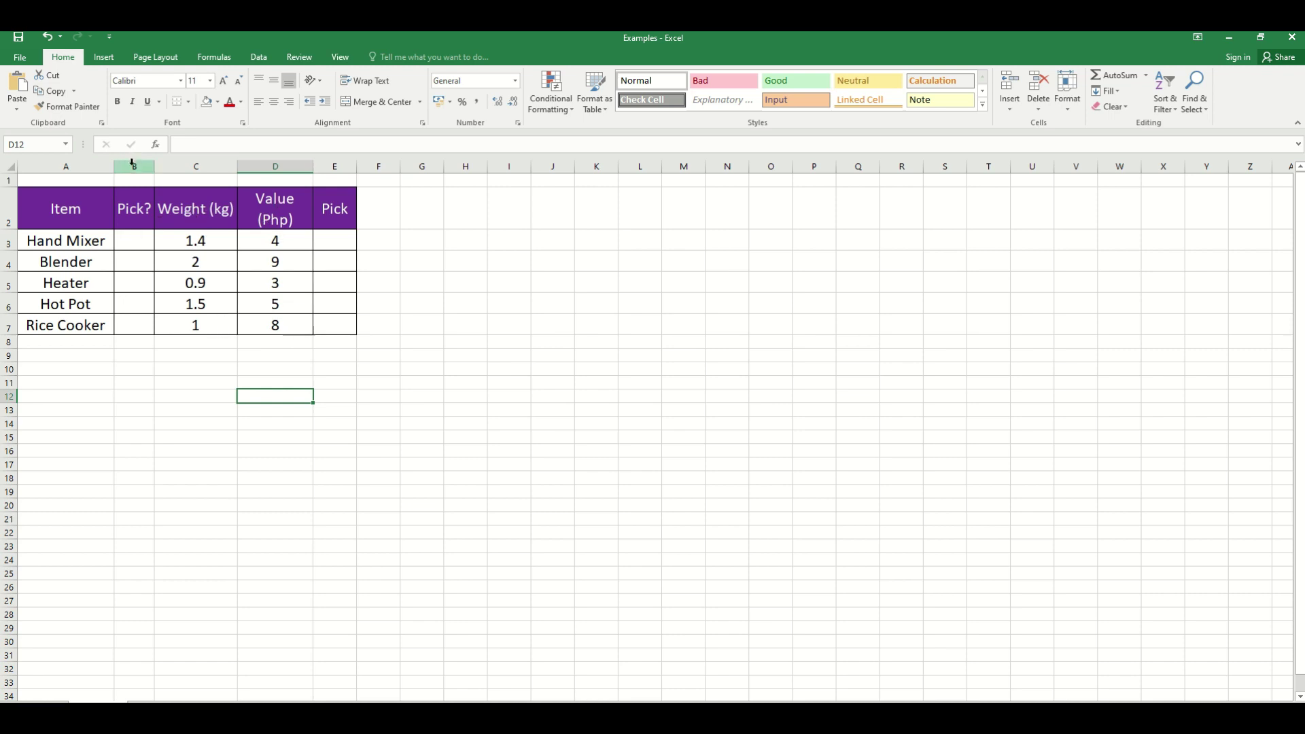
- Enter trial Pick? values 1, 0, 0, 1, 0 in cells B3 through B7
click(140, 242)
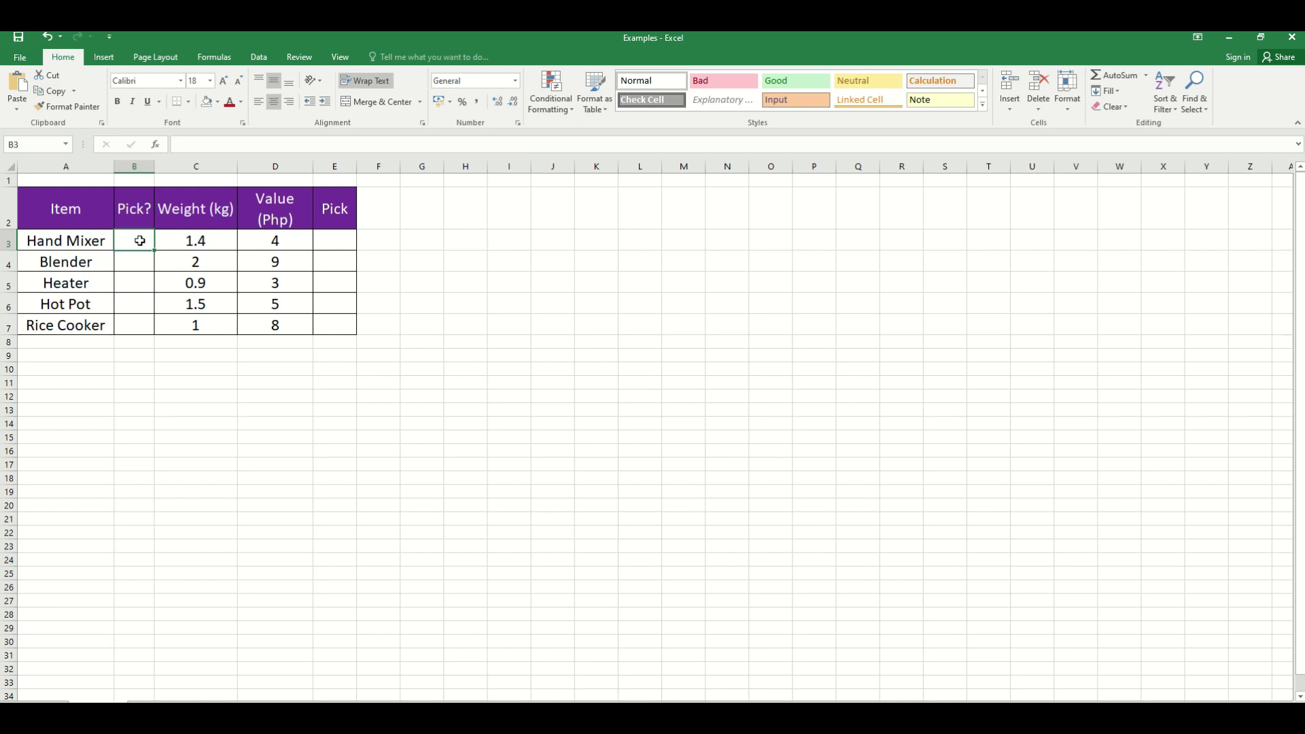
text(1)
key(Return)
text(0)
key(Return)
text(0)
key(Return)
text(1)
key(Return)
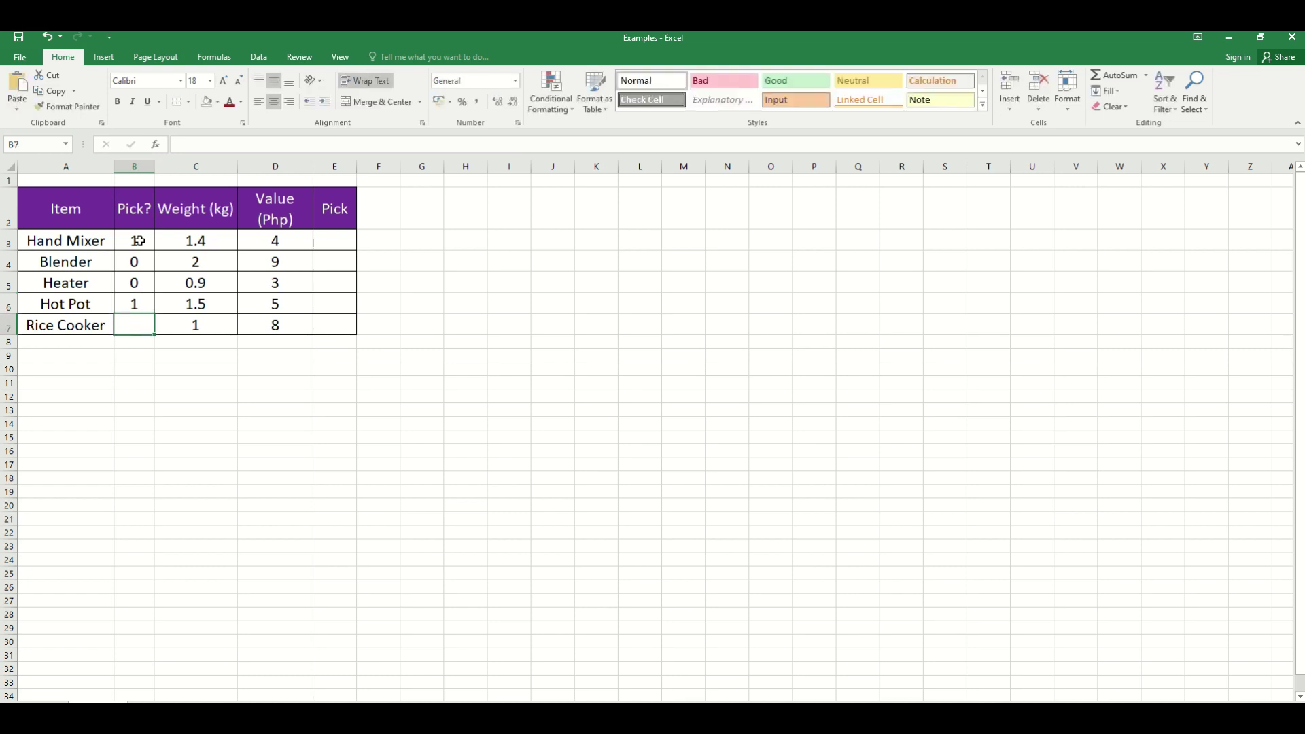
text(0)
key(Return)
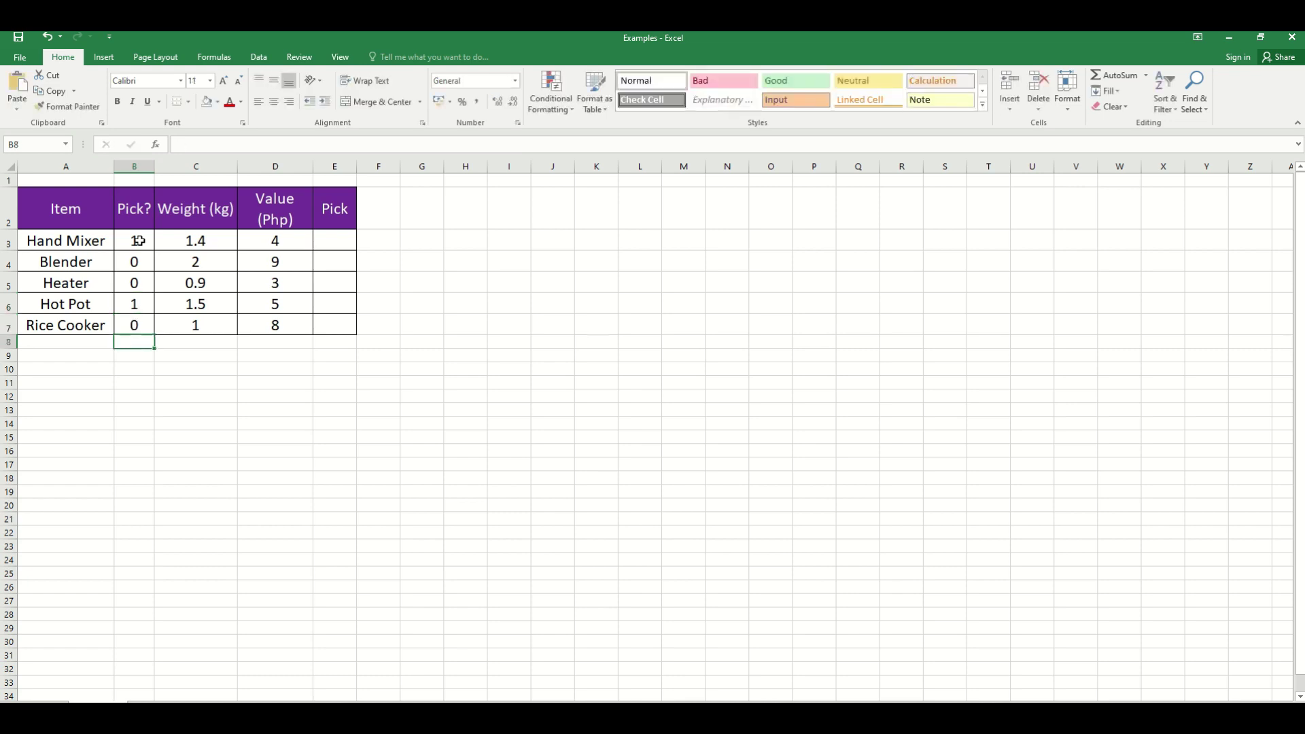
click(339, 246)
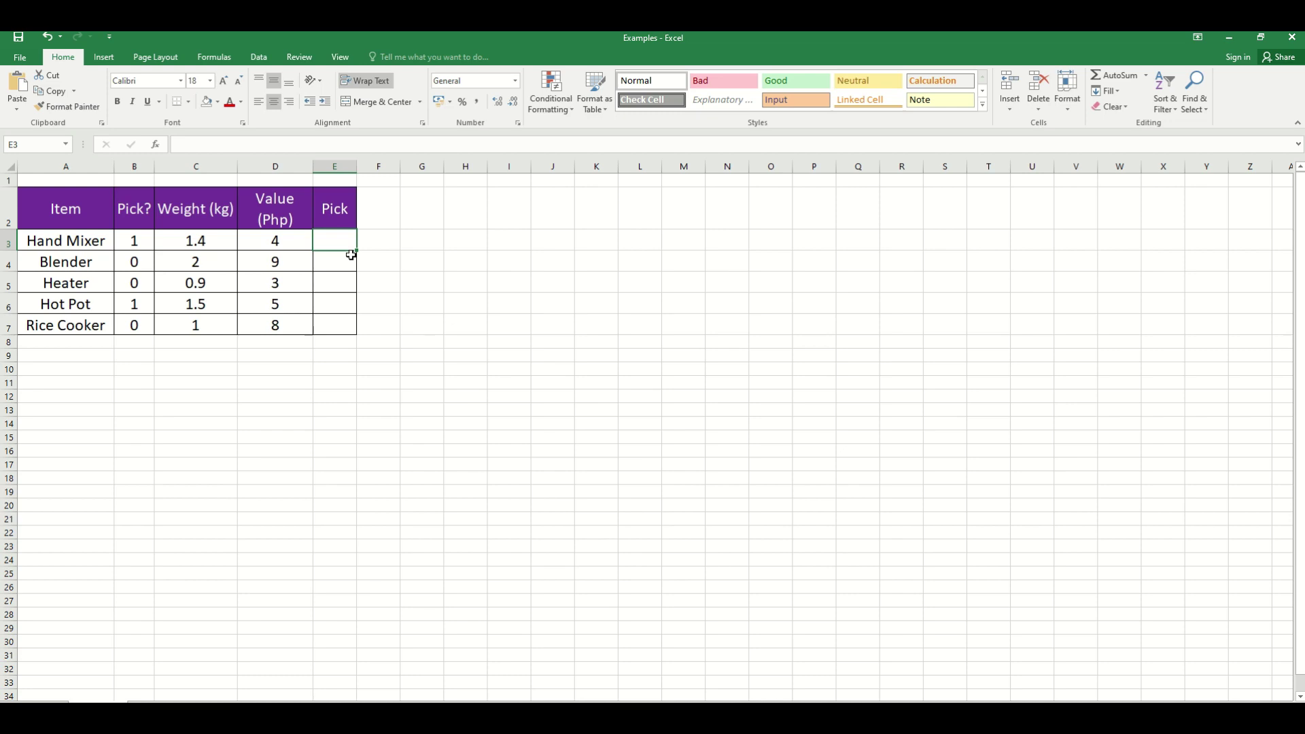
- Enter =IF(B3=1,"pick","") in E3 so Hand Mixer displays pick
text(=IF()
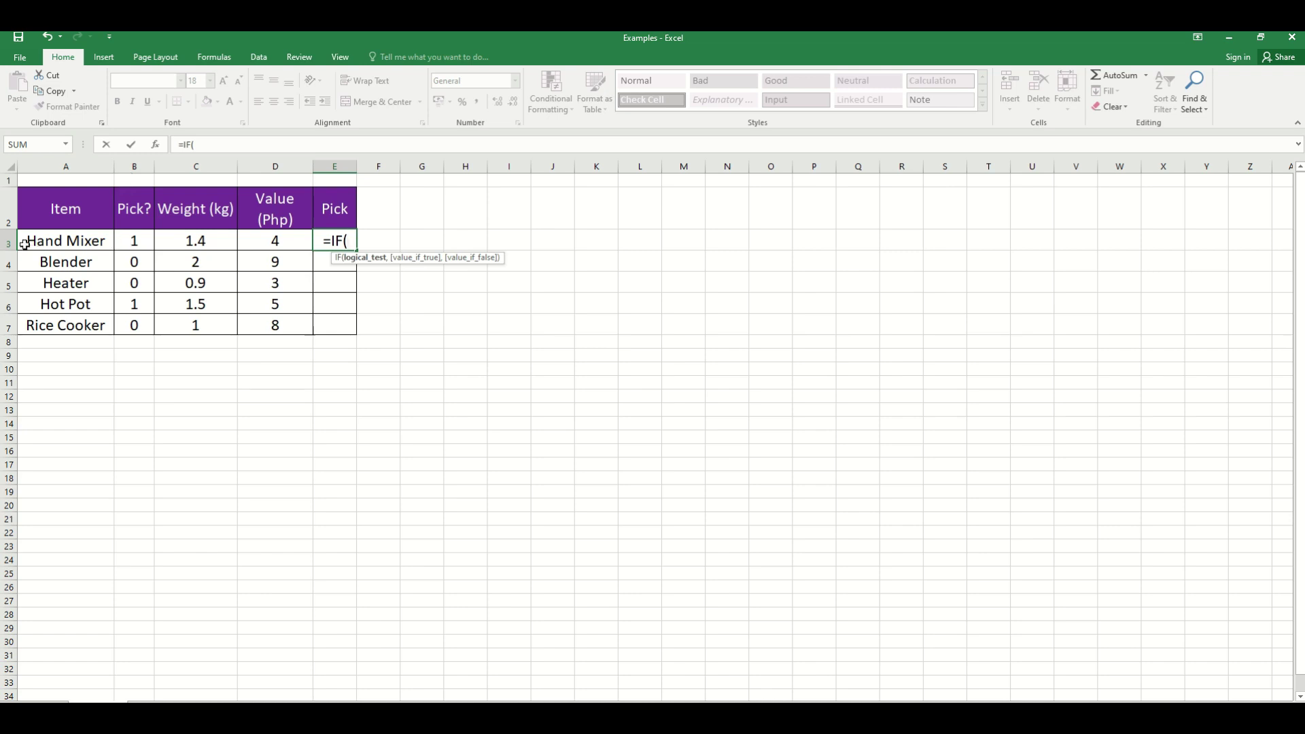
click(134, 243)
text(=)
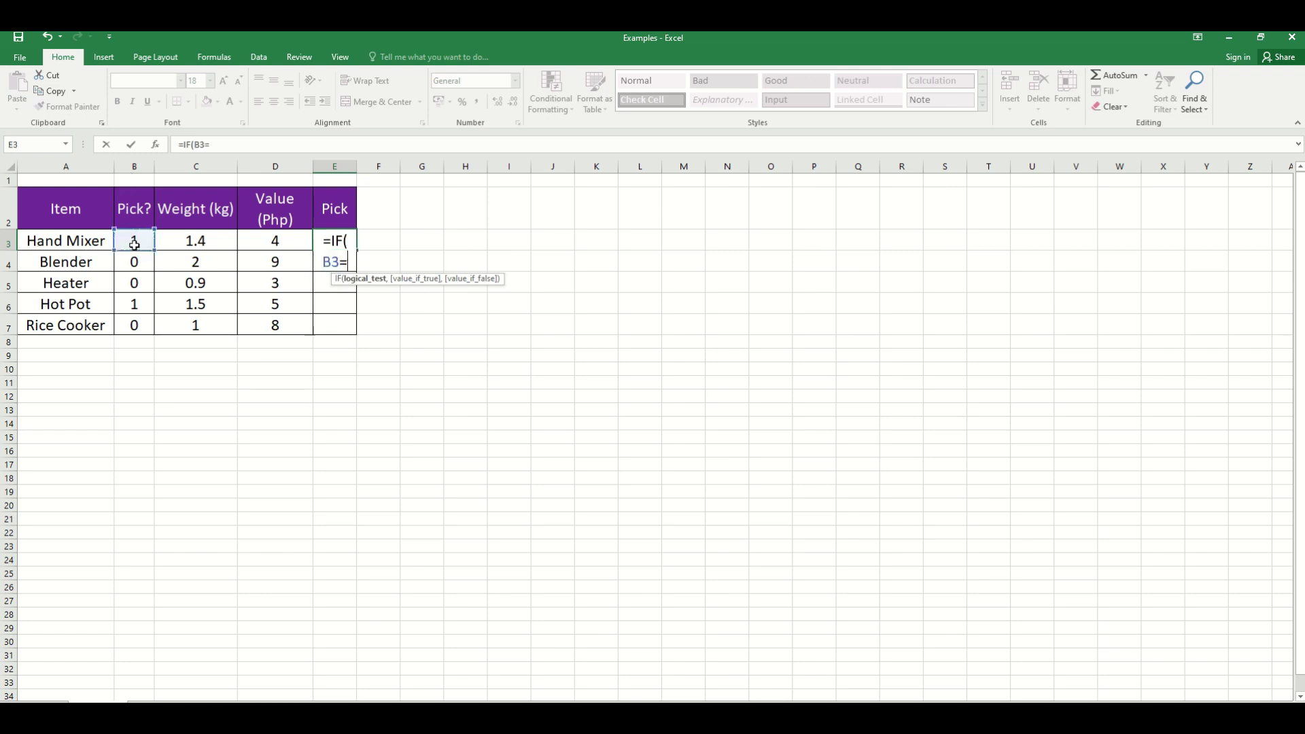
text(1,)
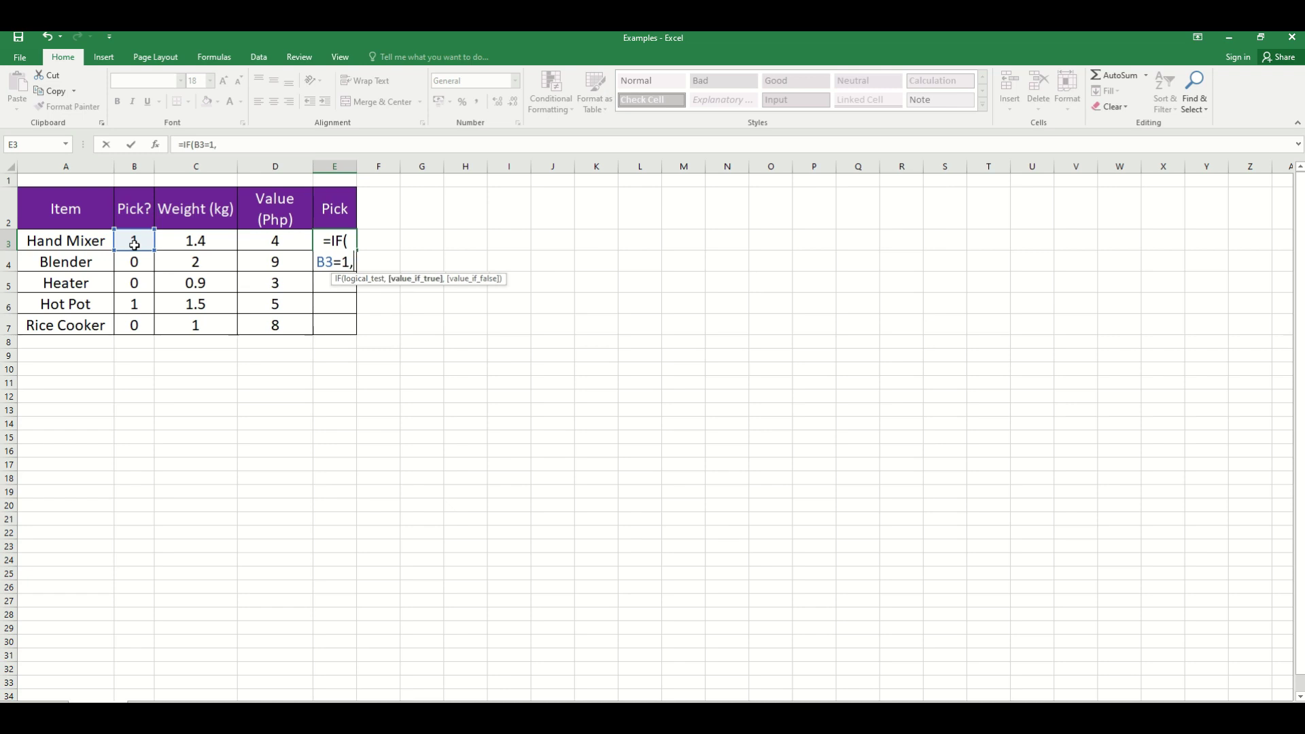
text("pick")
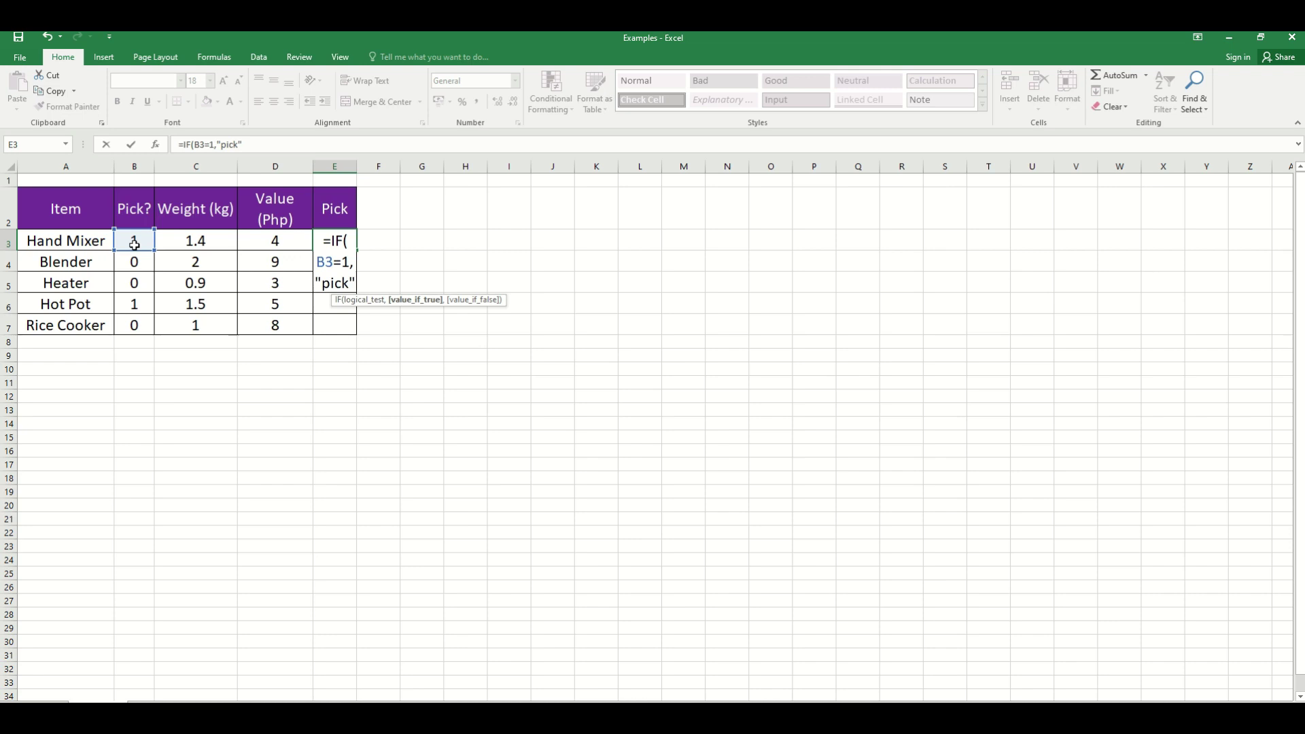
text(,"")
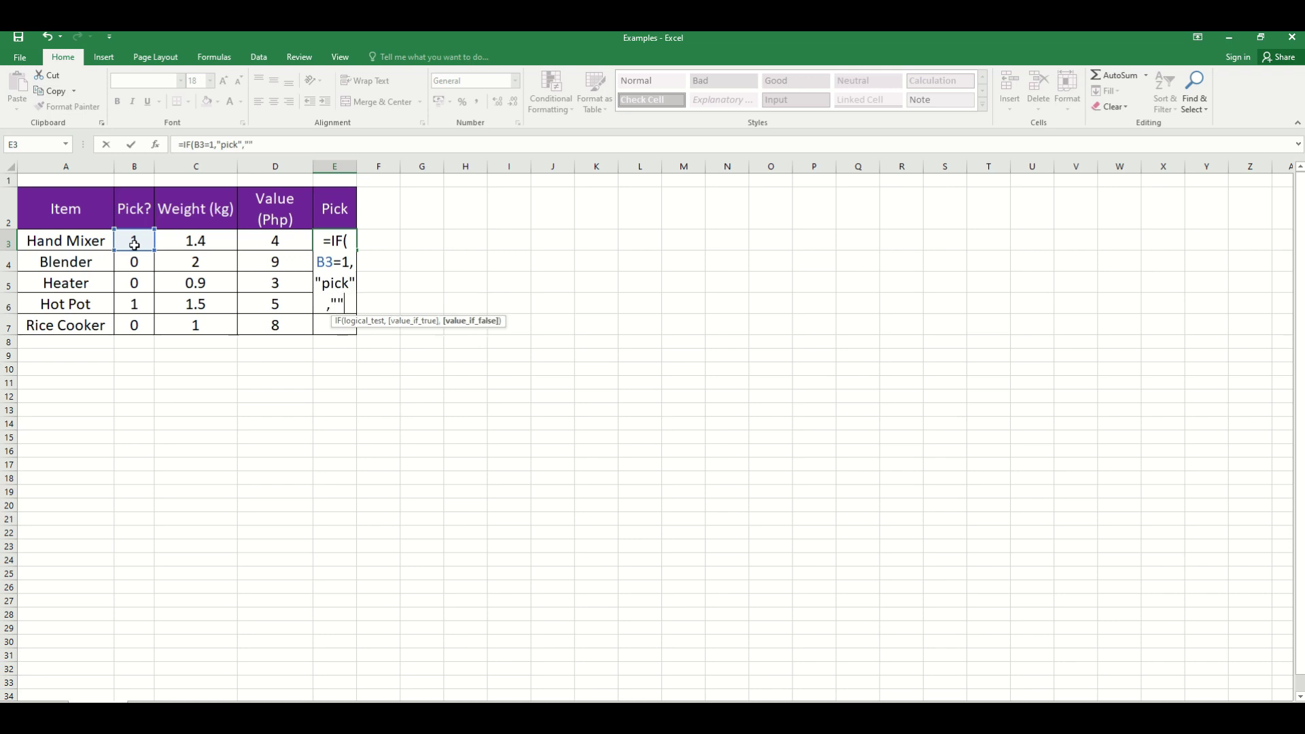
text())
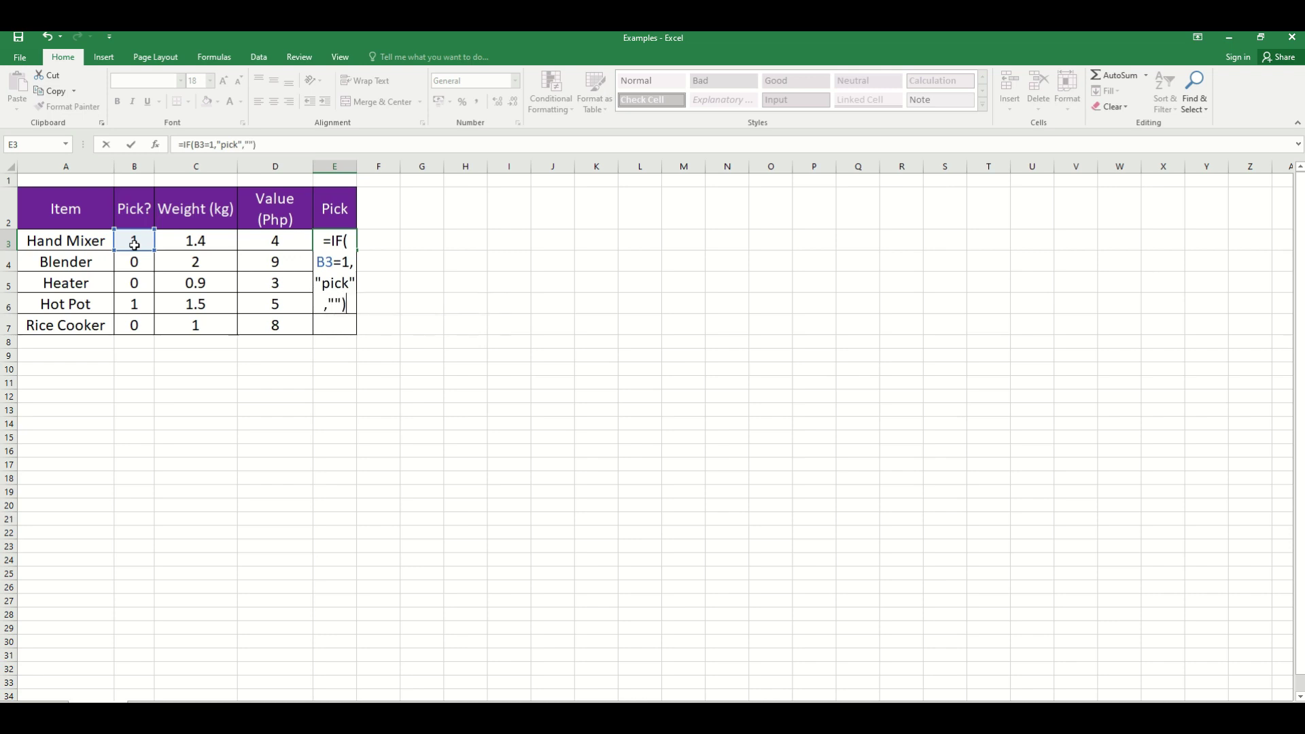
key(Return)
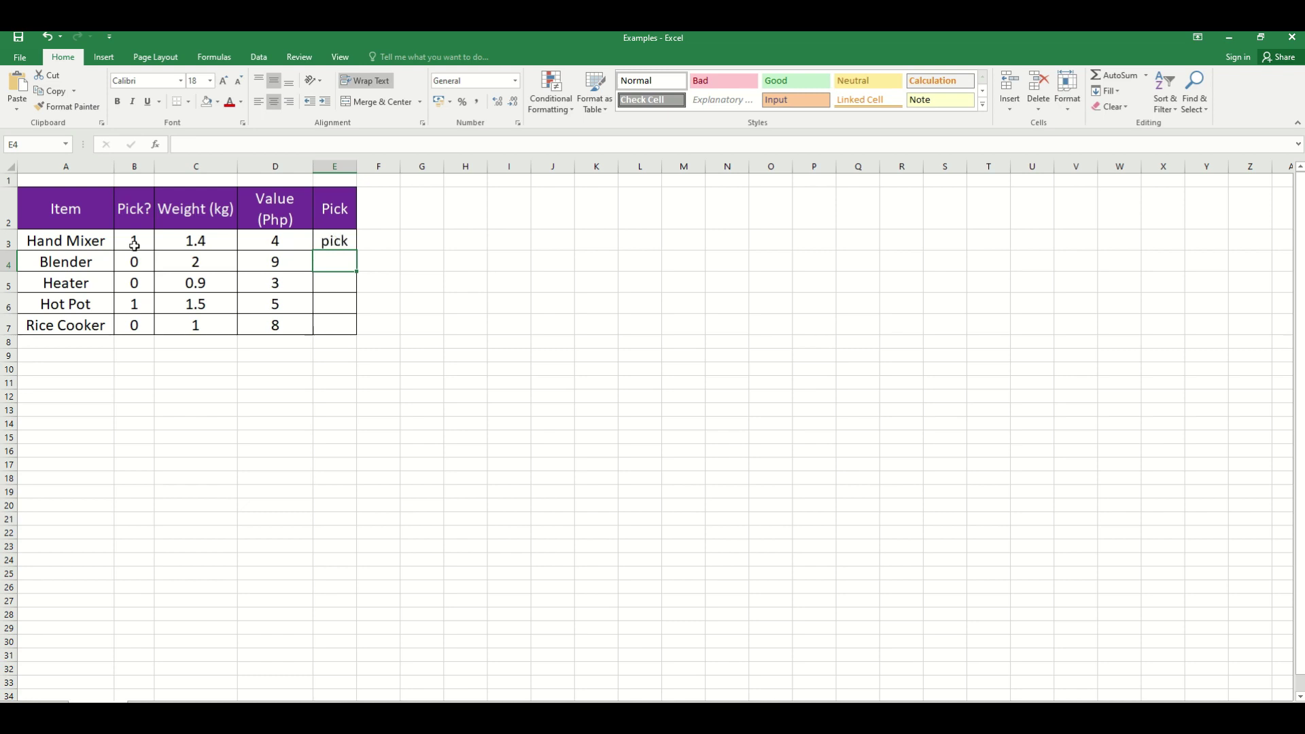
click(330, 244)
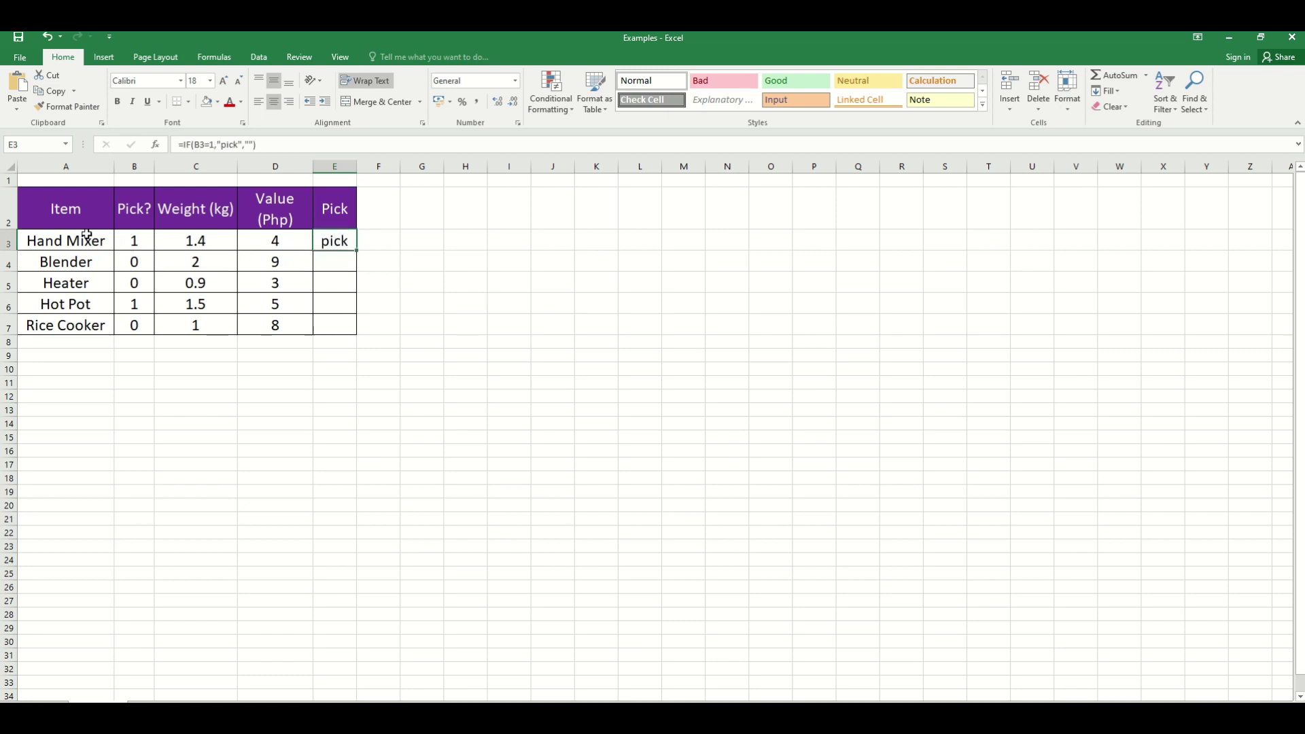
- Fill the E3 pick formula down to E7 so Hot Pot also shows pick
double_click(358, 251)
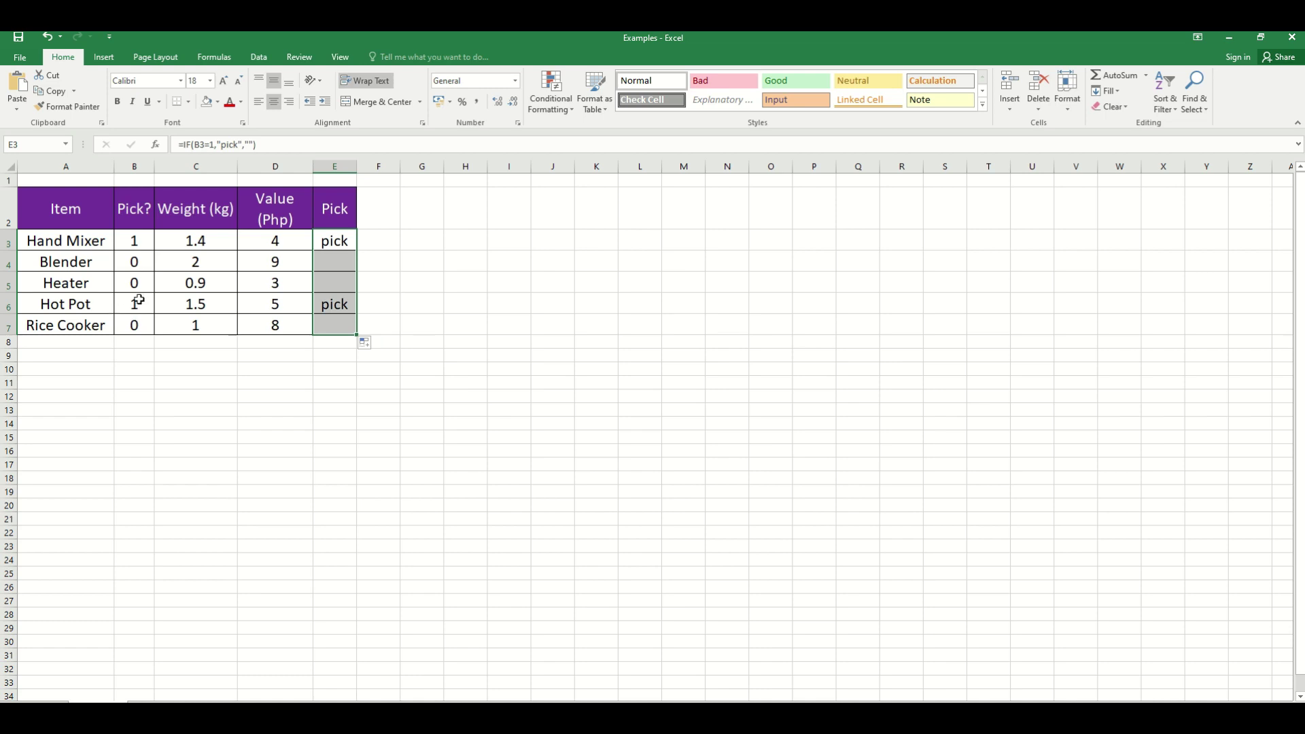
click(408, 286)
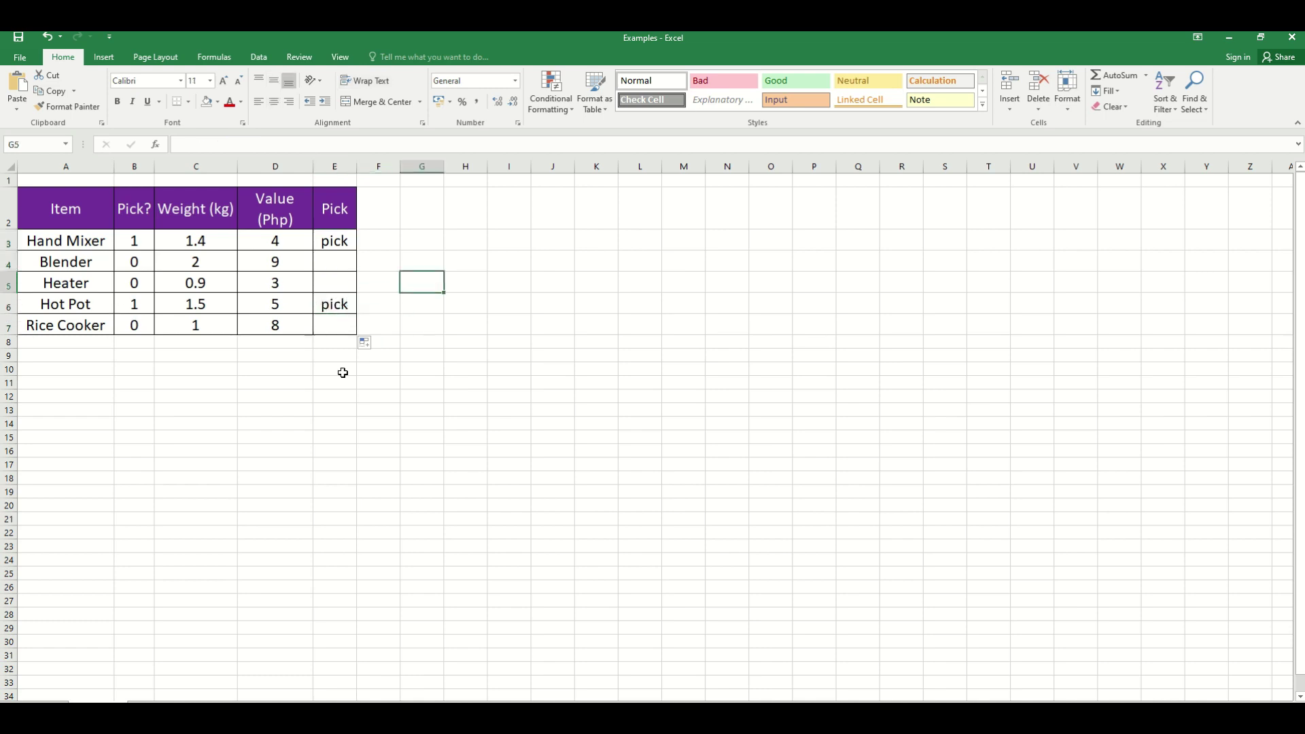
click(317, 384)
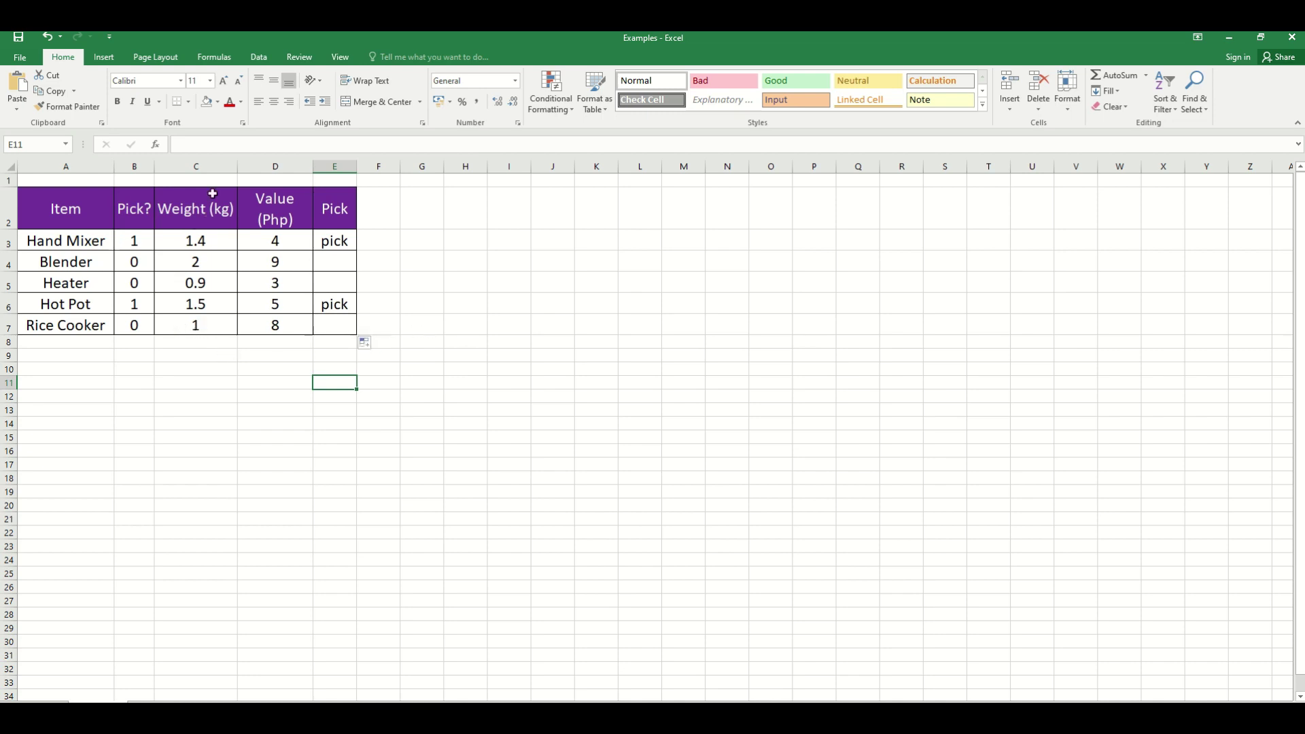
- Review Hand Mixer's Pick?, weight and value cells B3, C3 and D3
click(202, 340)
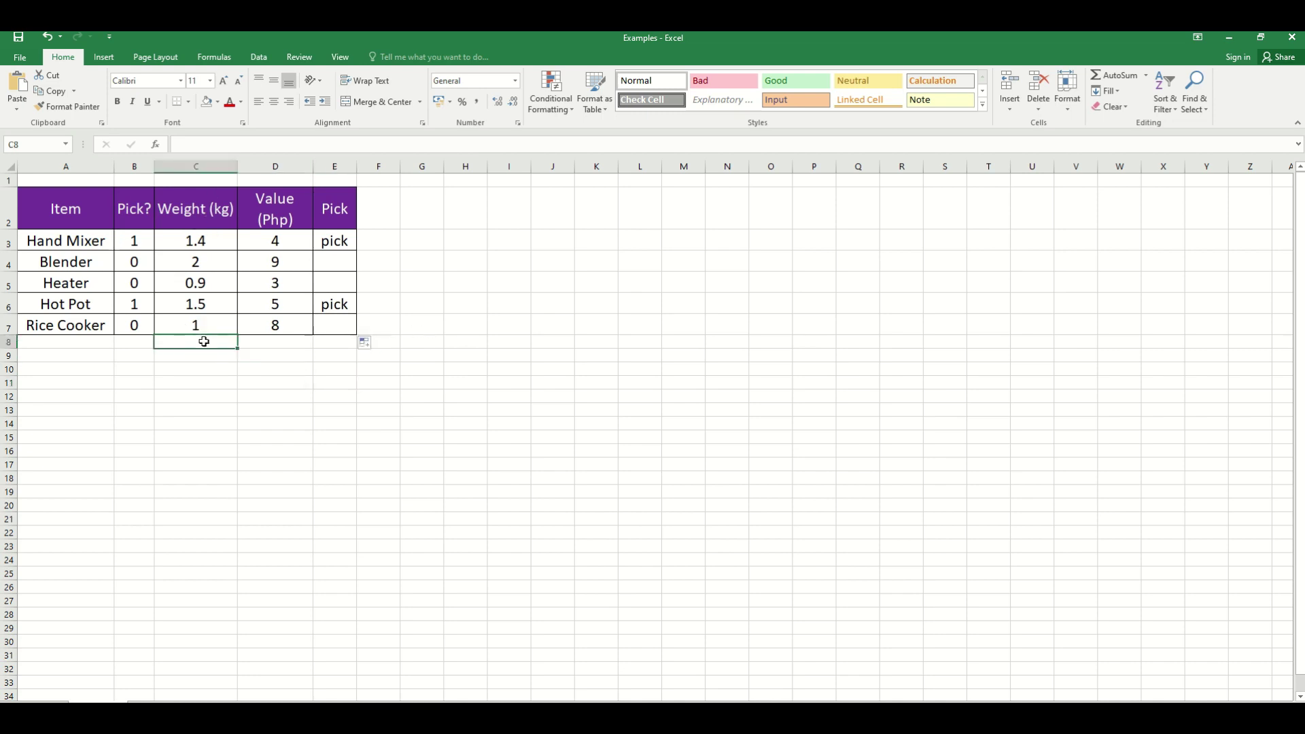
click(135, 242)
text(1)
click(192, 239)
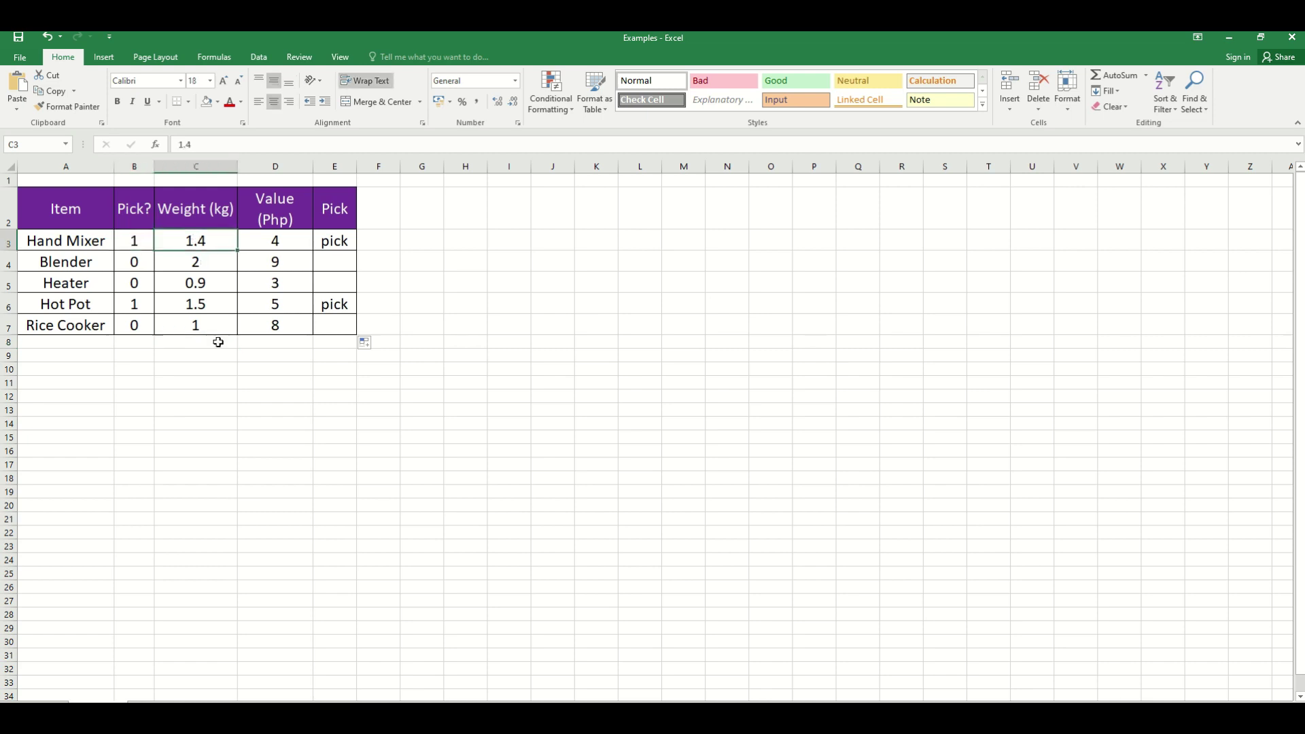
click(218, 341)
click(143, 243)
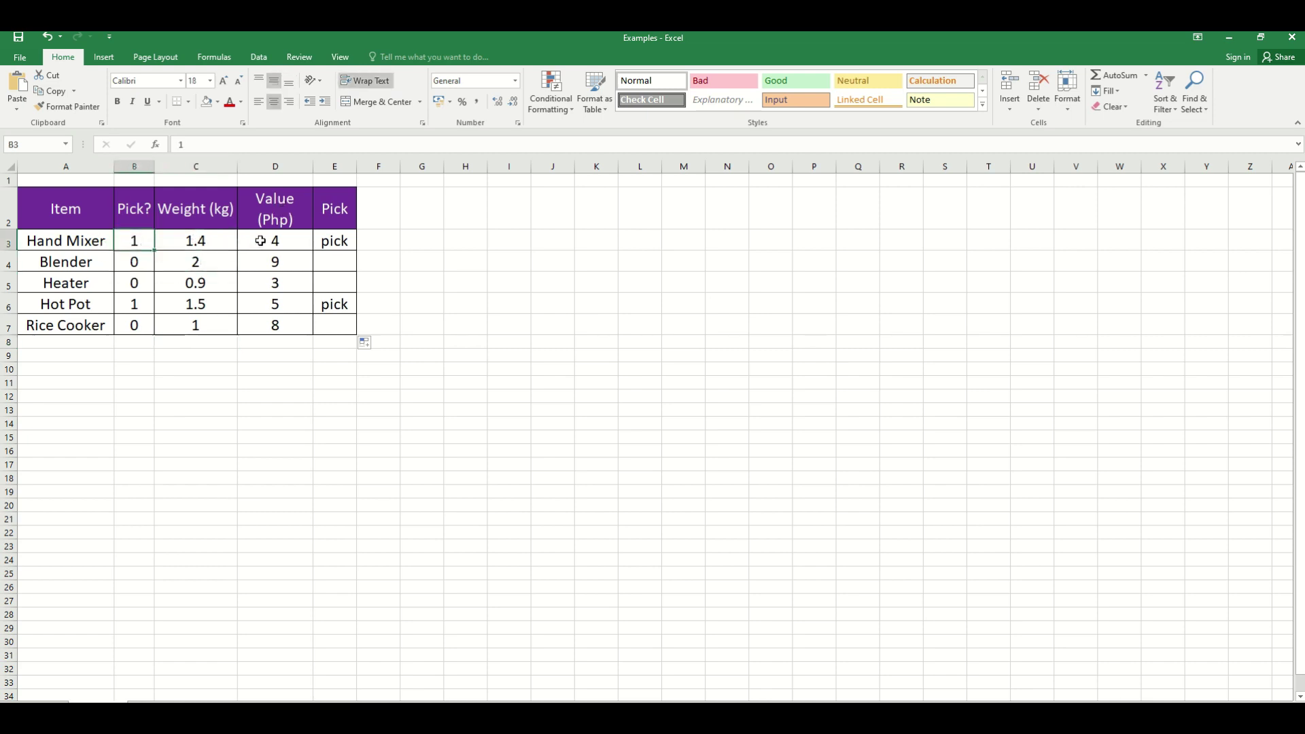
click(270, 243)
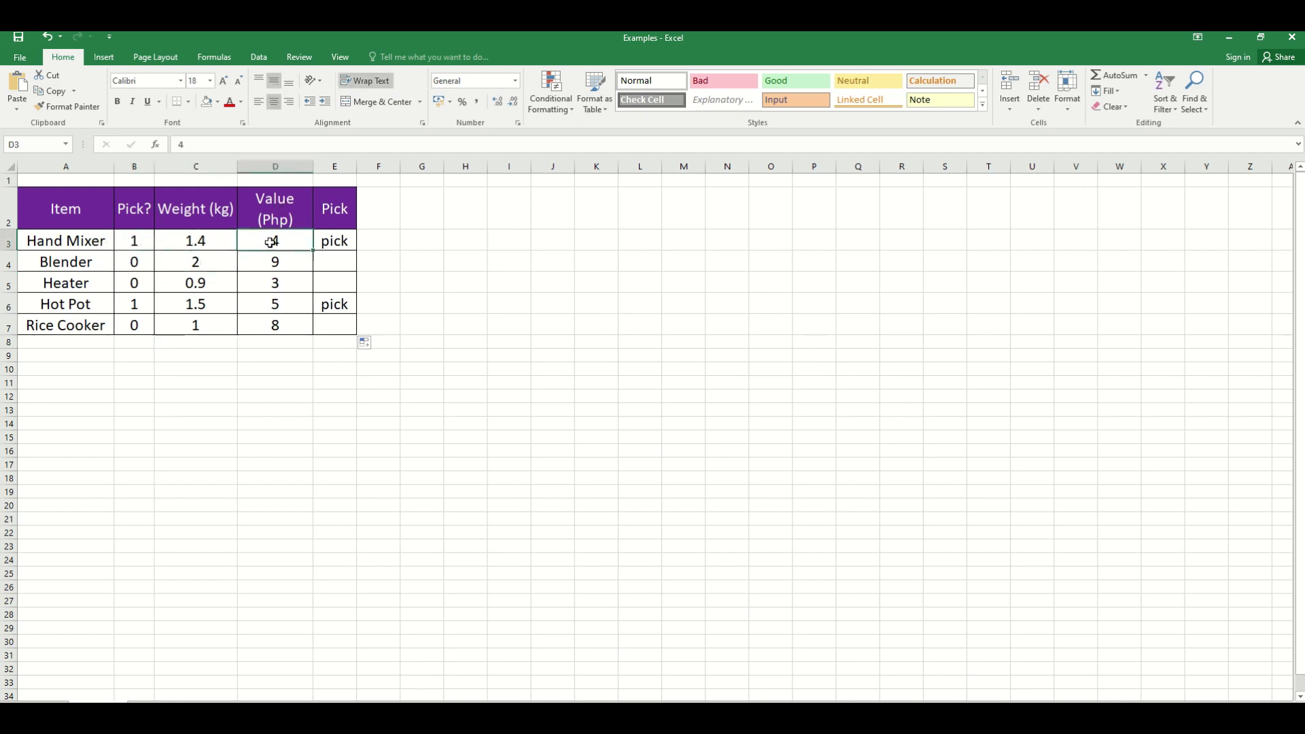
click(197, 342)
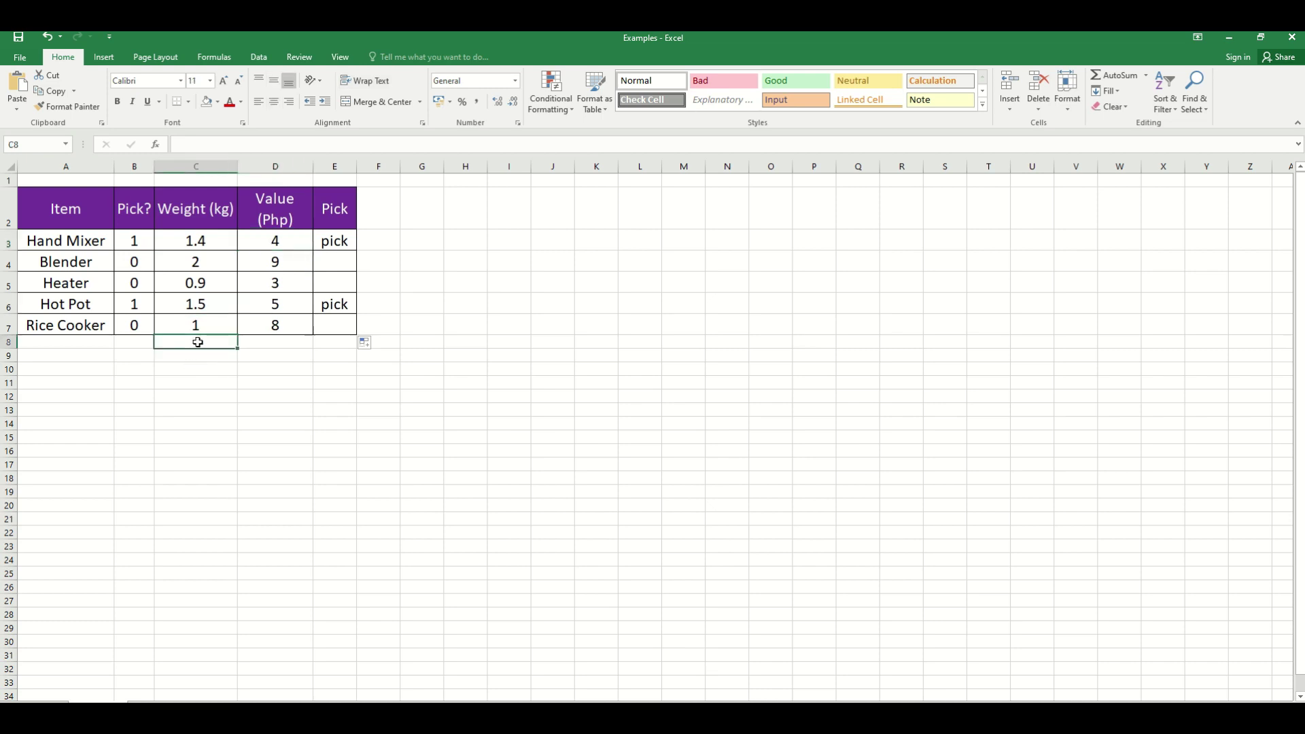
- Enter =SUMPRODUCT($B$3:$B$7,C3:C7) in C8, giving total picked weight 2.9
text(=sum)
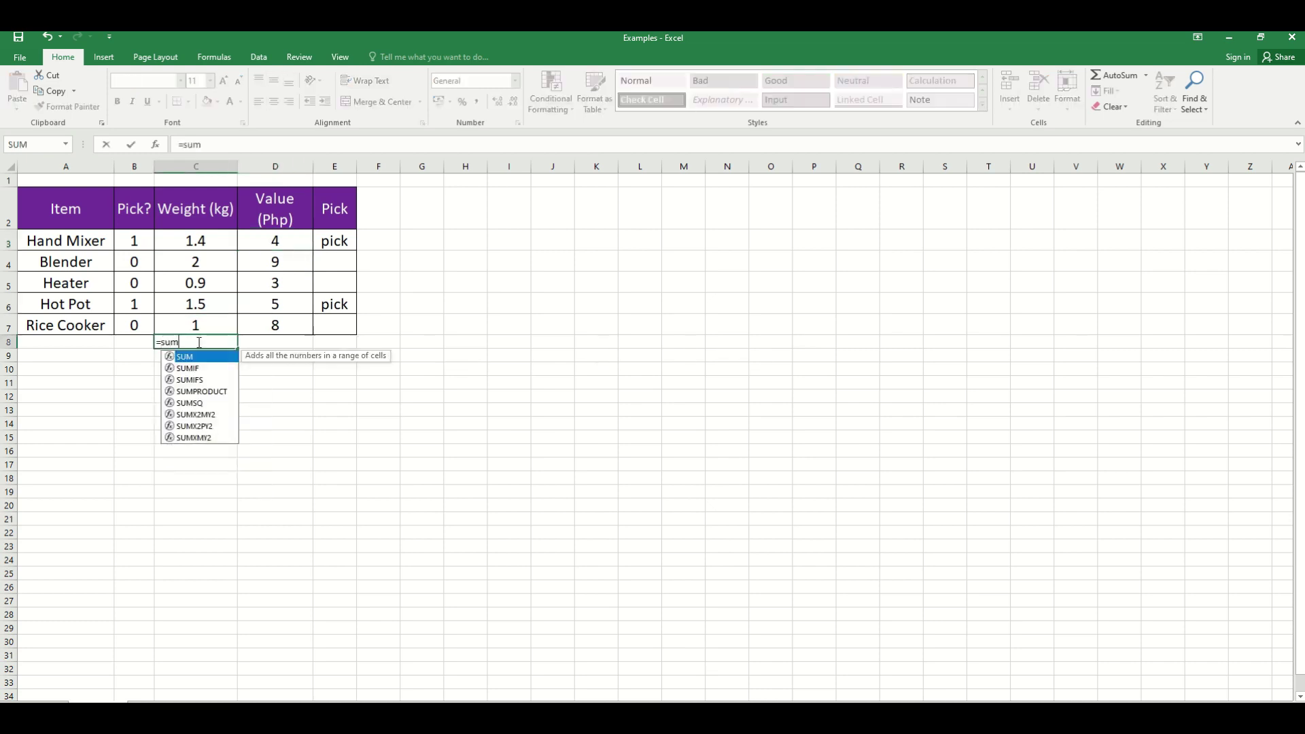
double_click(202, 391)
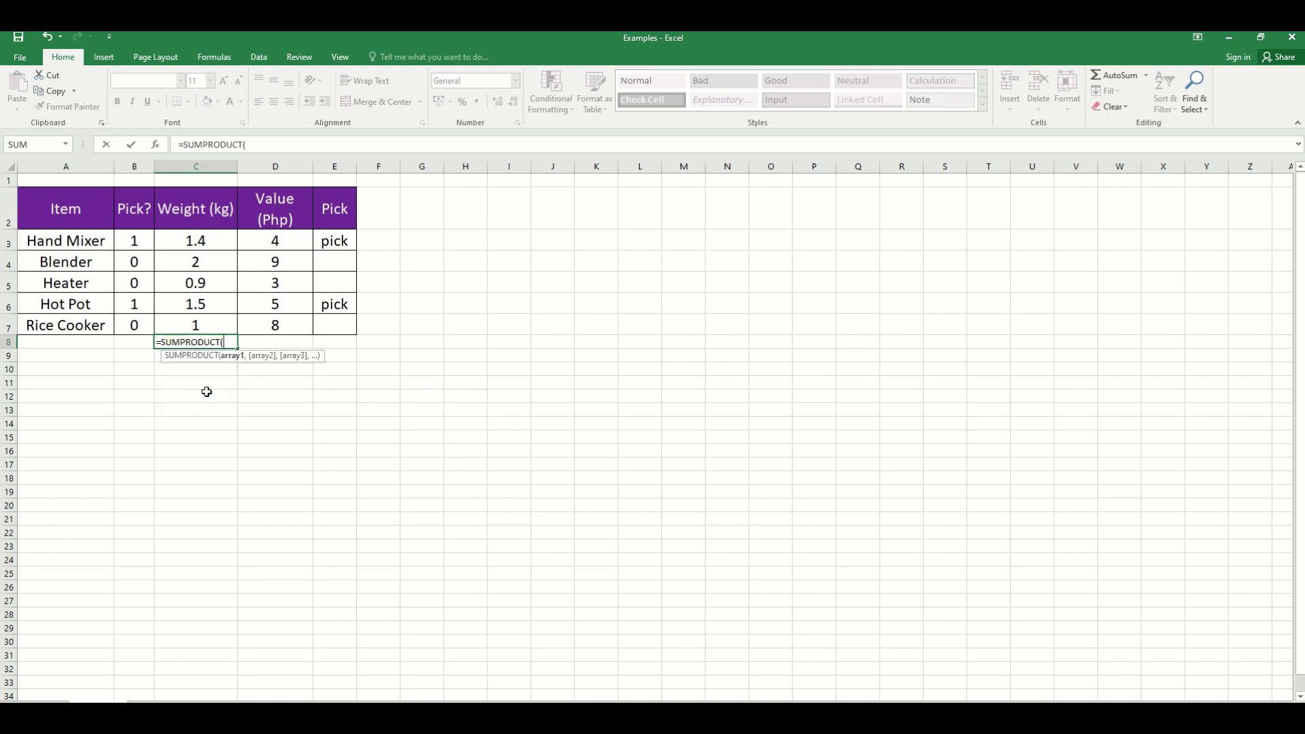
drag(136, 237, 129, 327)
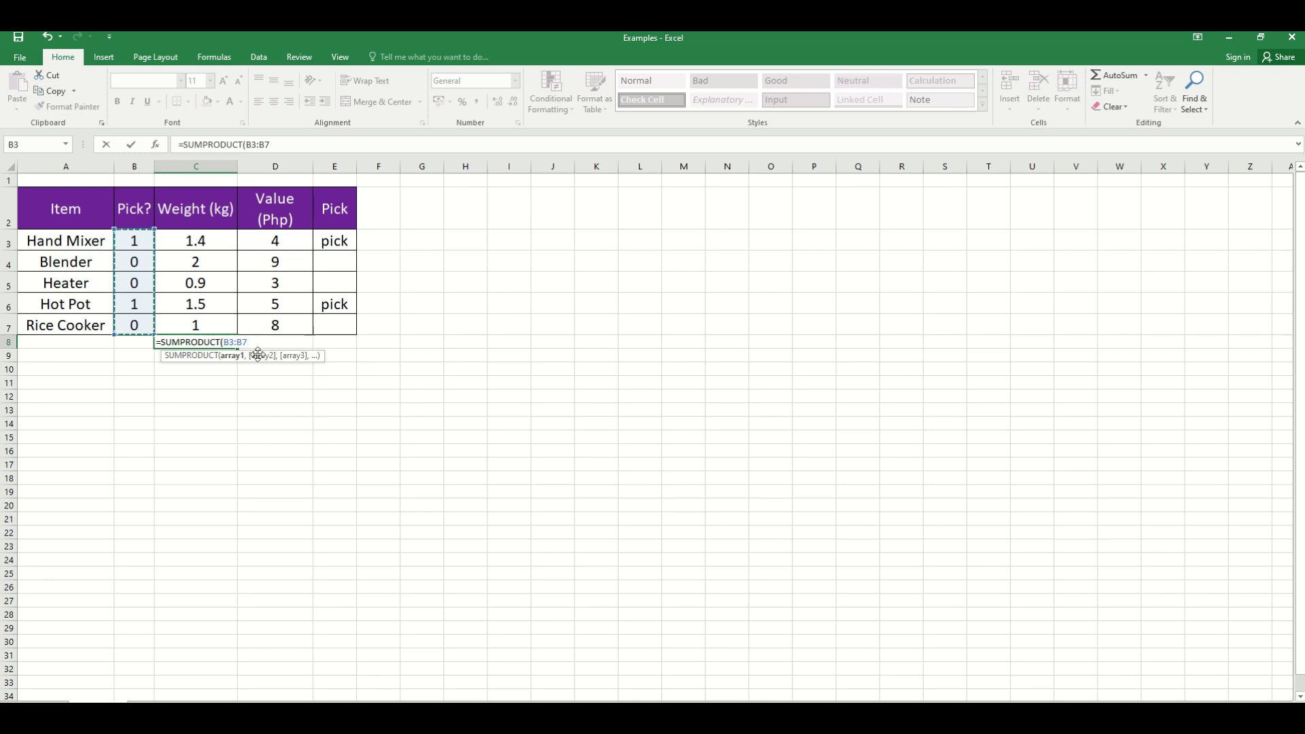
key(F4)
text(,)
drag(196, 239, 199, 329)
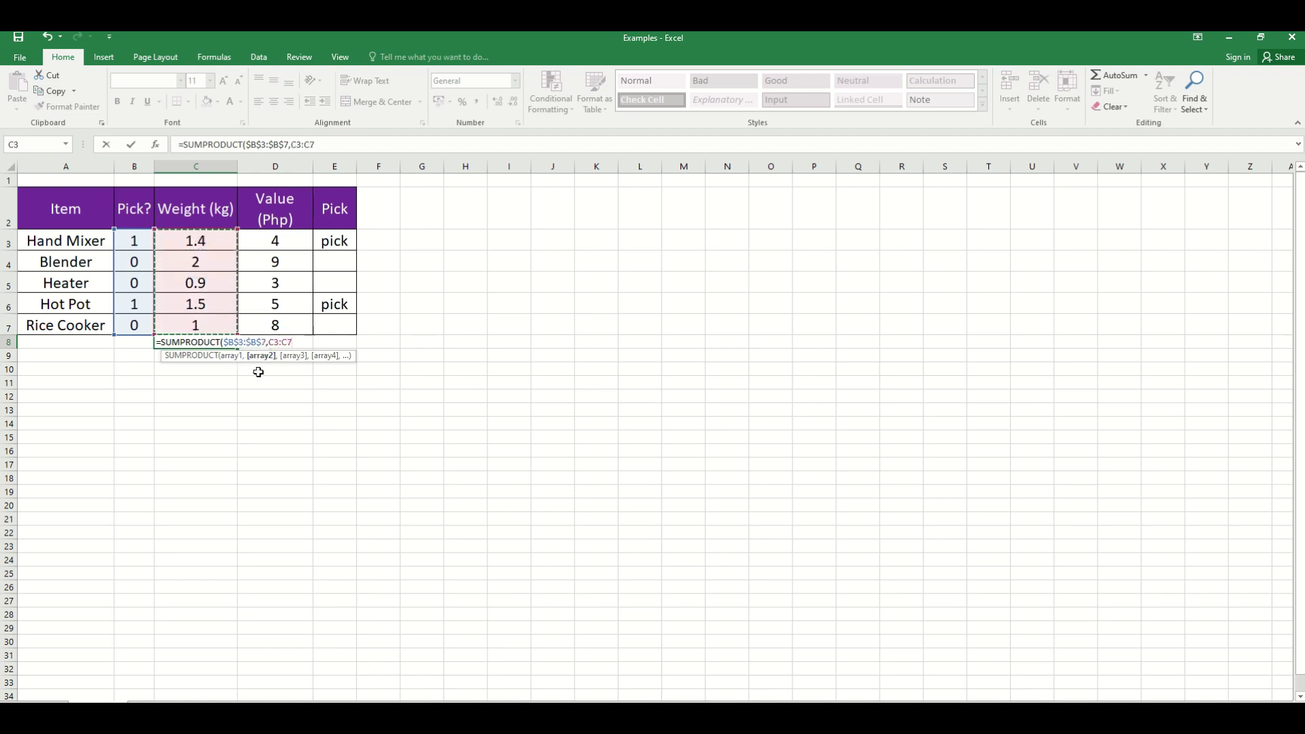
text())
key(Return)
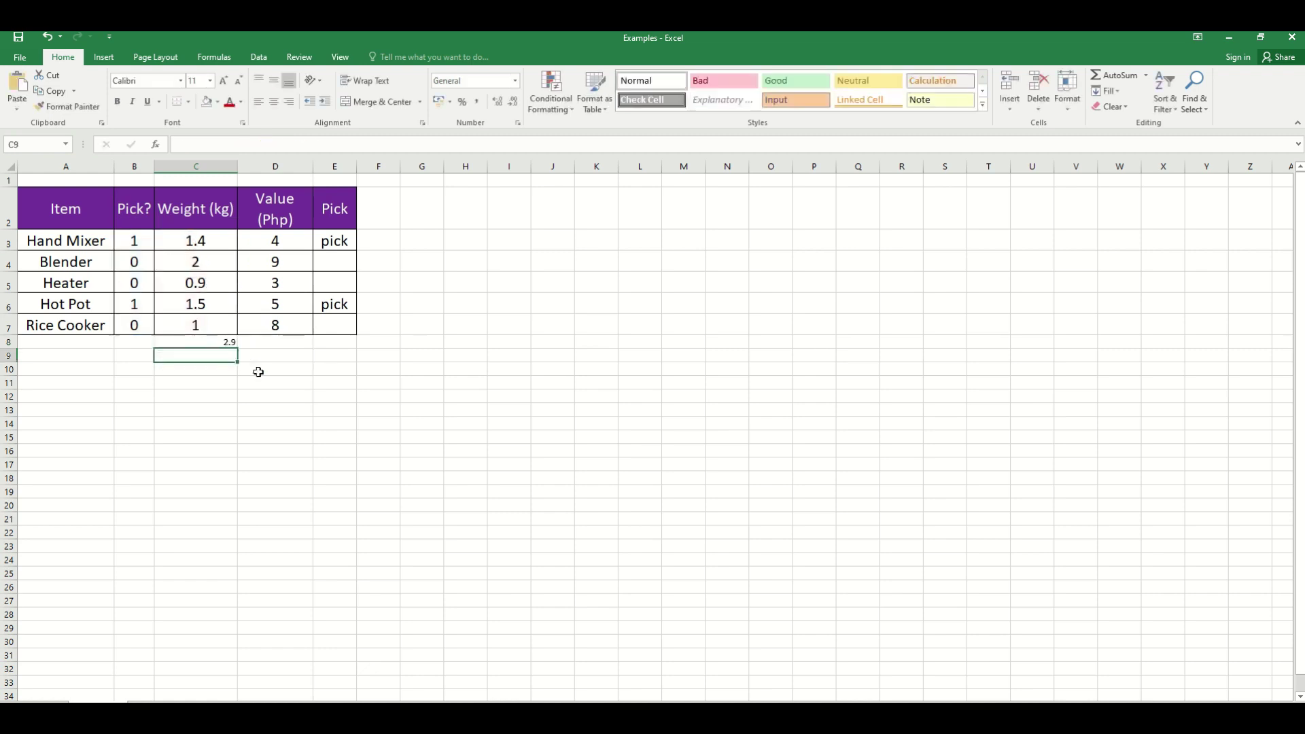
click(202, 339)
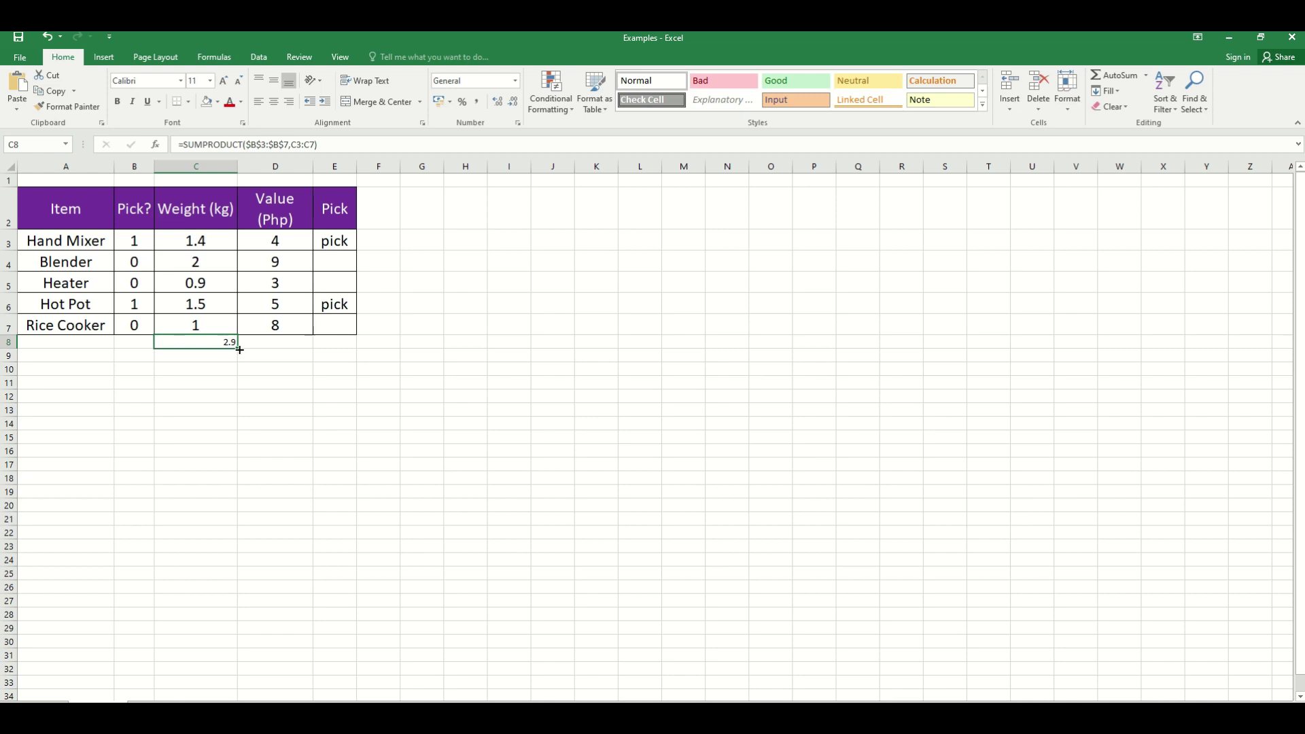
- Copy the total formula to D8, giving total picked value 9
drag(239, 349, 291, 345)
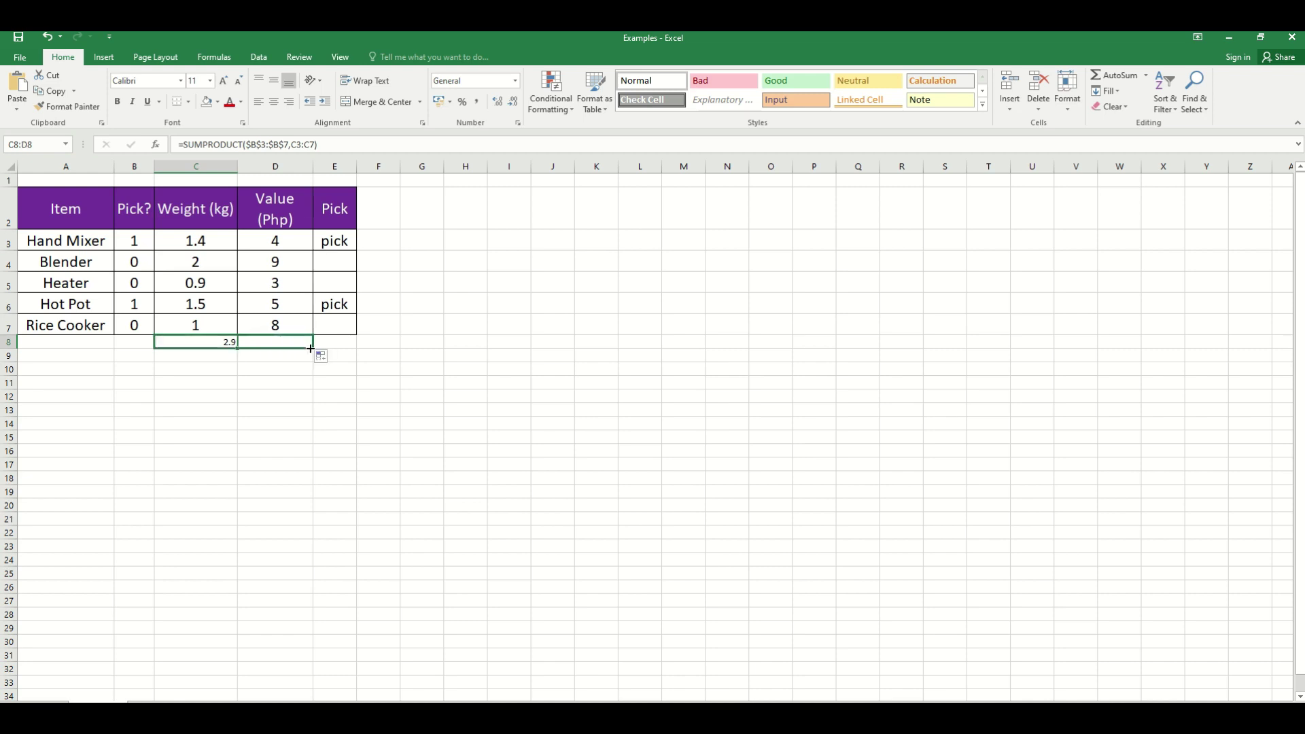
click(275, 339)
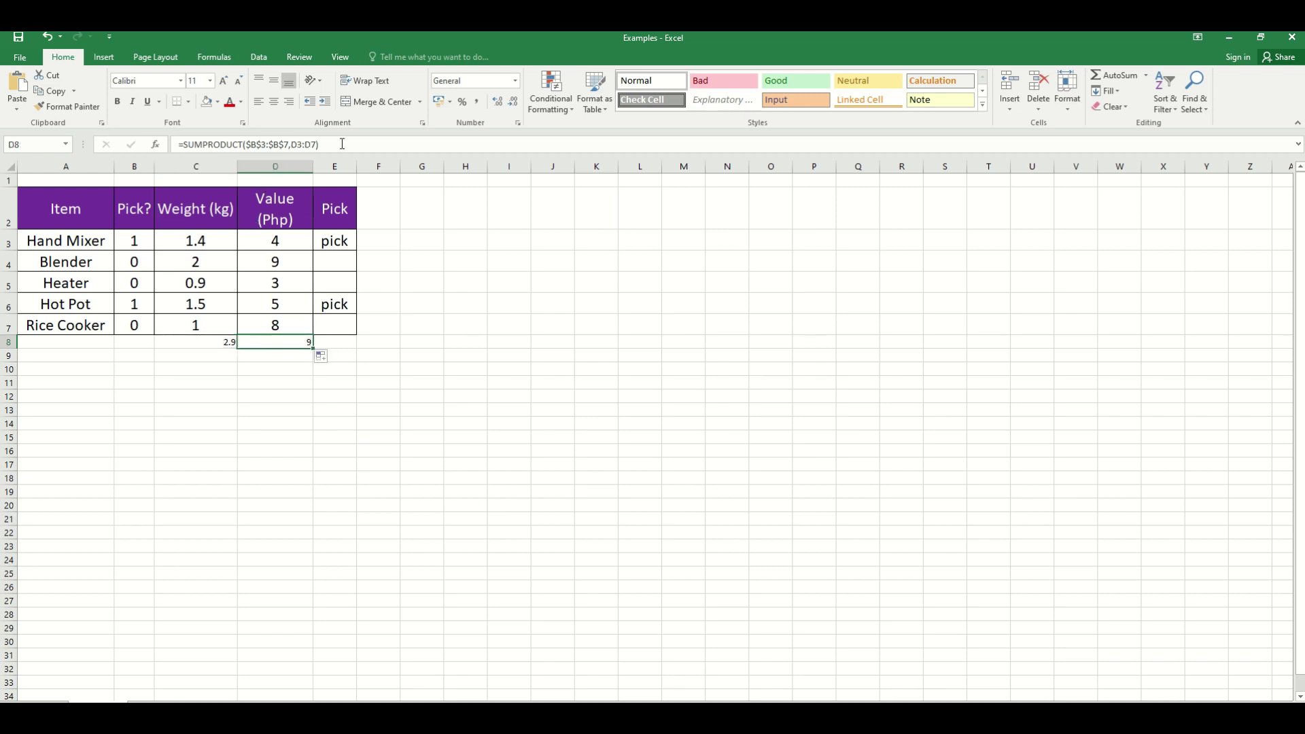
click(272, 357)
click(291, 343)
click(279, 357)
click(379, 340)
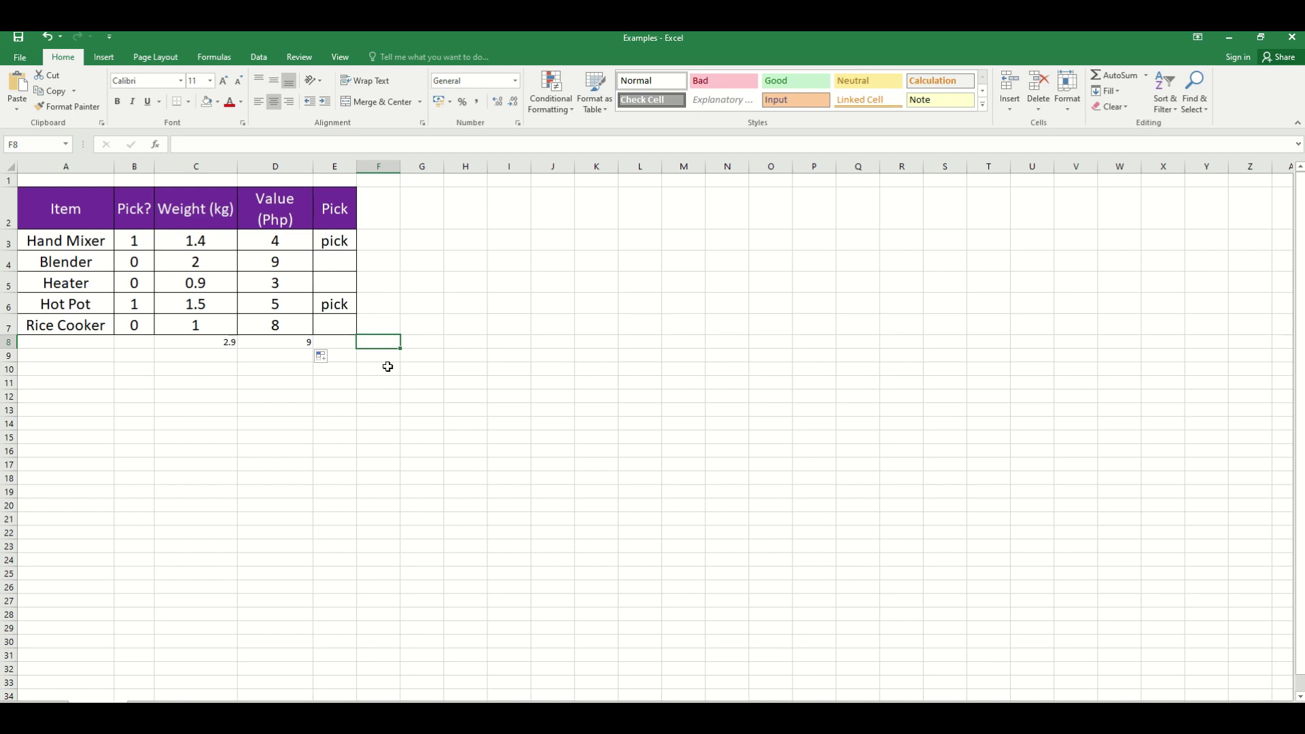
- Put a <= sign in F8 and the weight limit 5 in G8
click(199, 167)
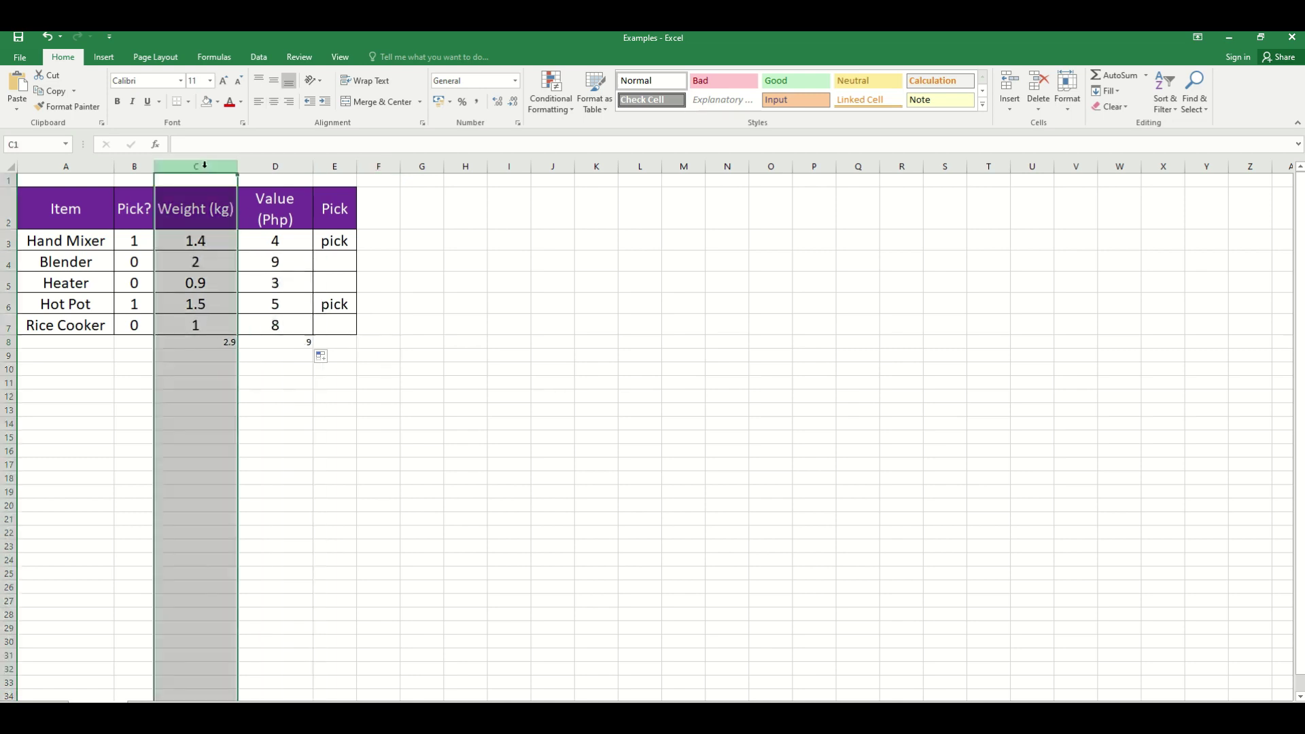
click(382, 340)
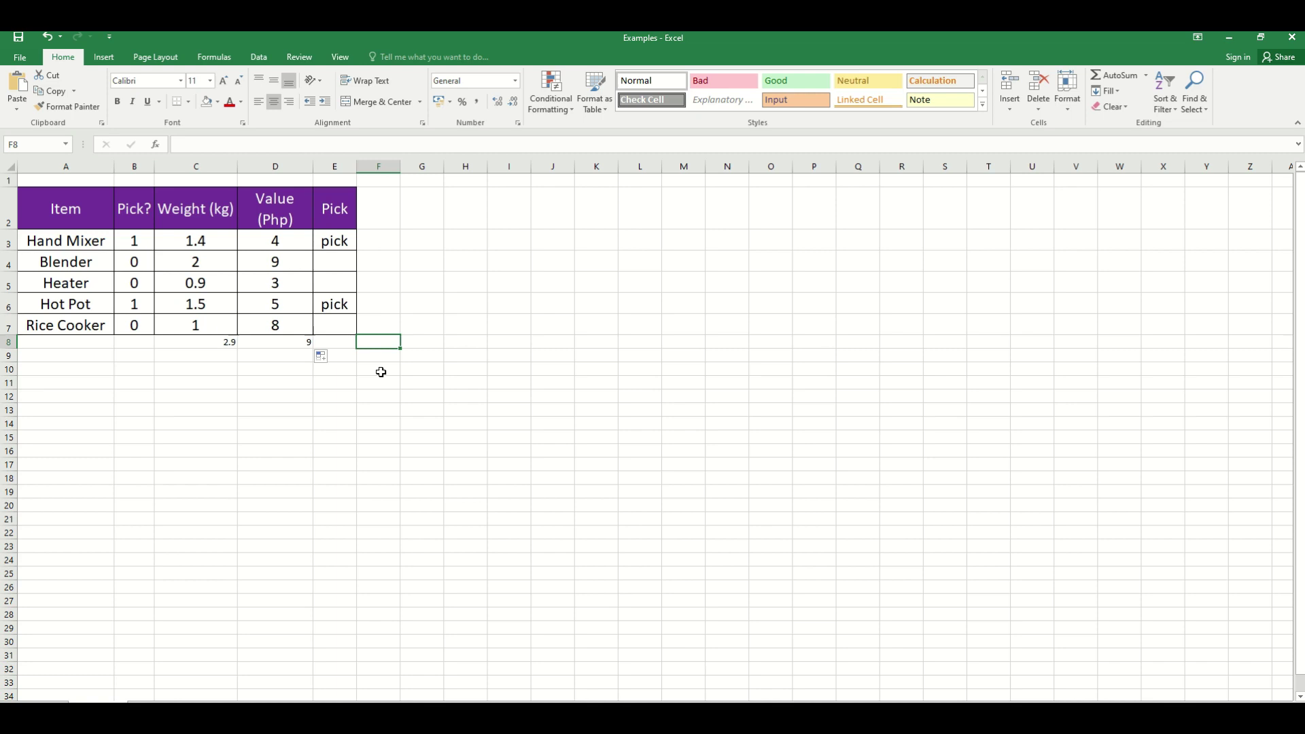
text(<=)
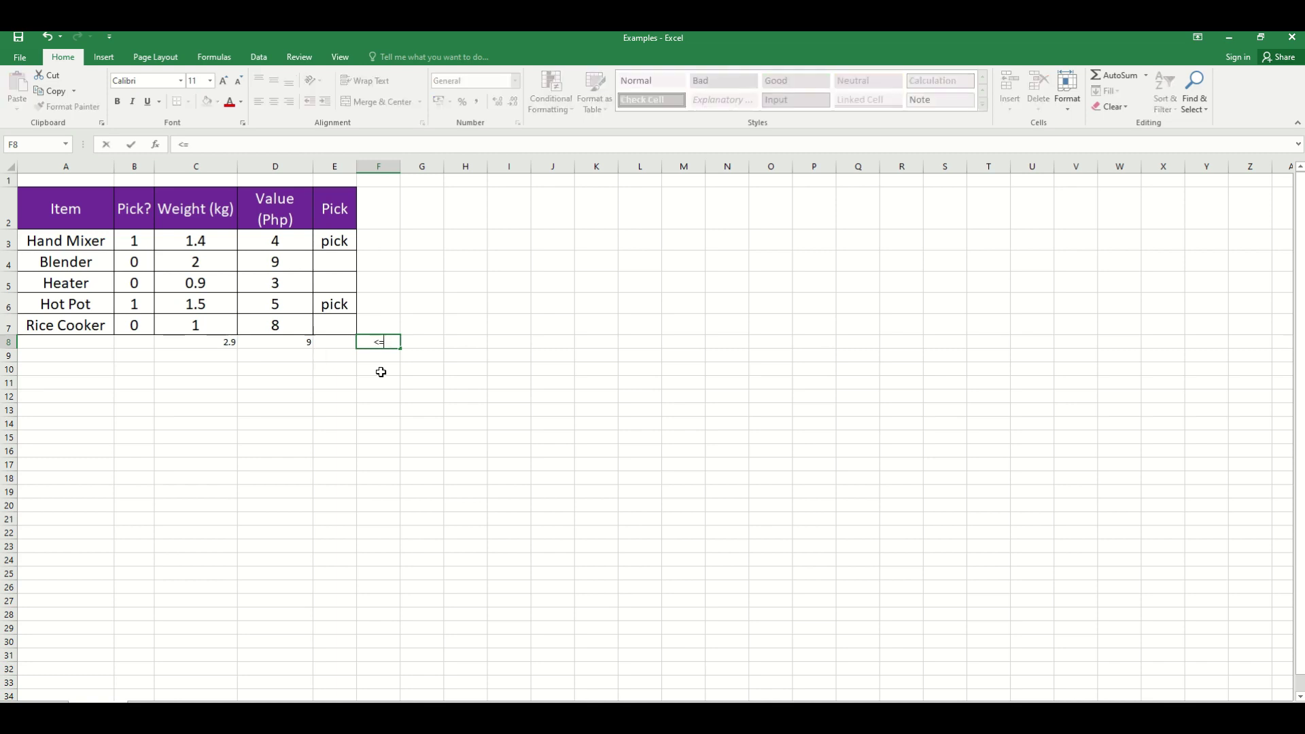
key(Tab)
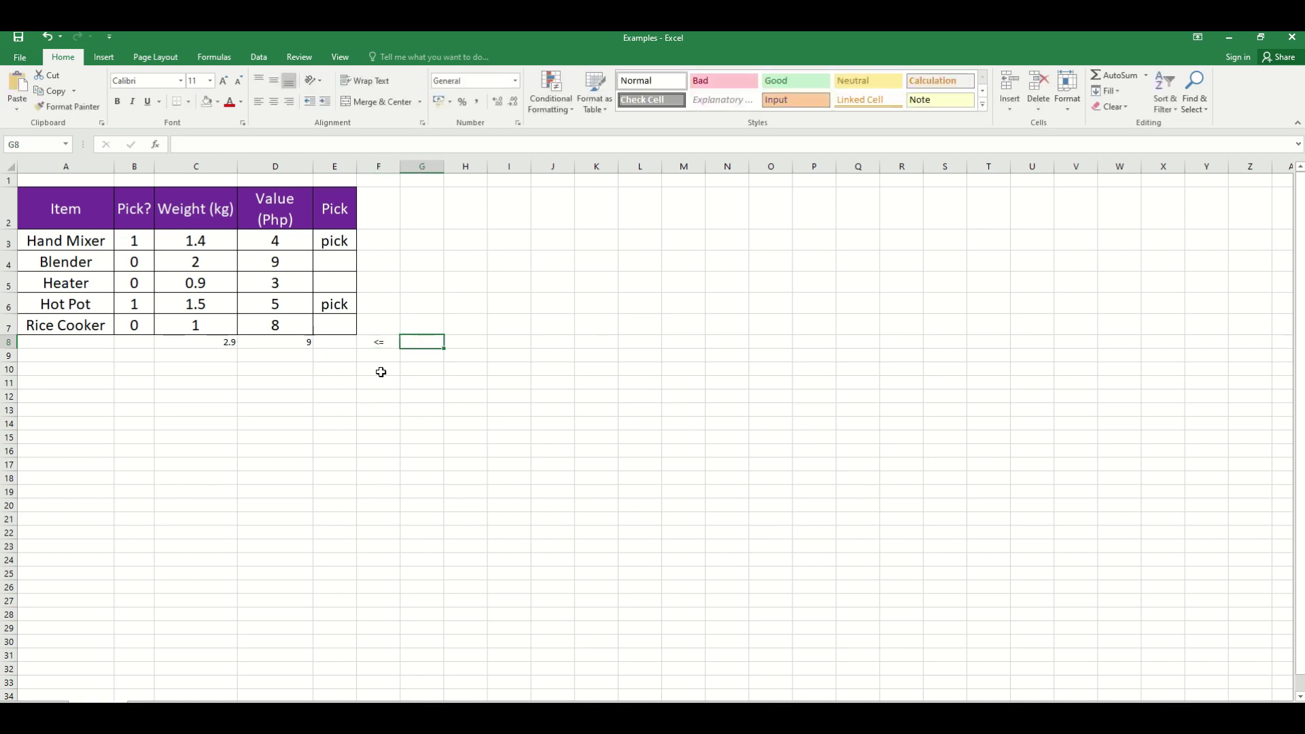
text(5)
click(360, 370)
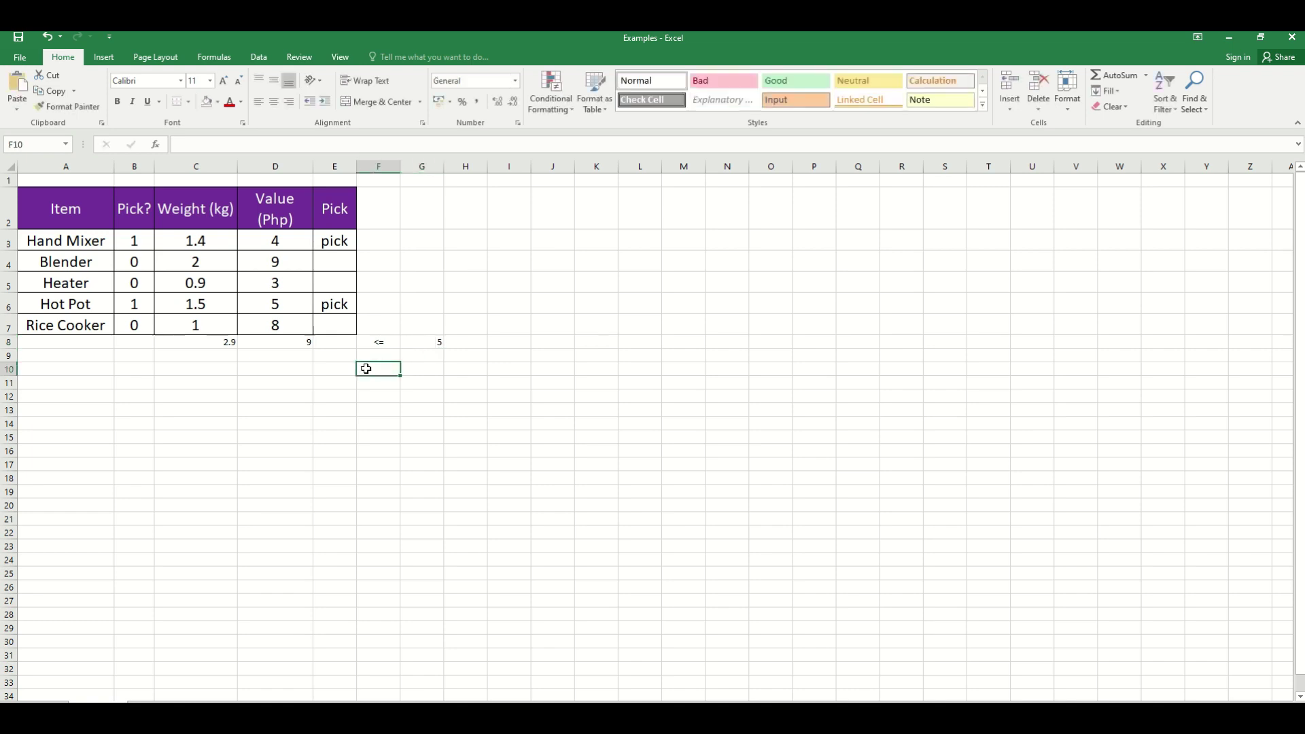
click(363, 447)
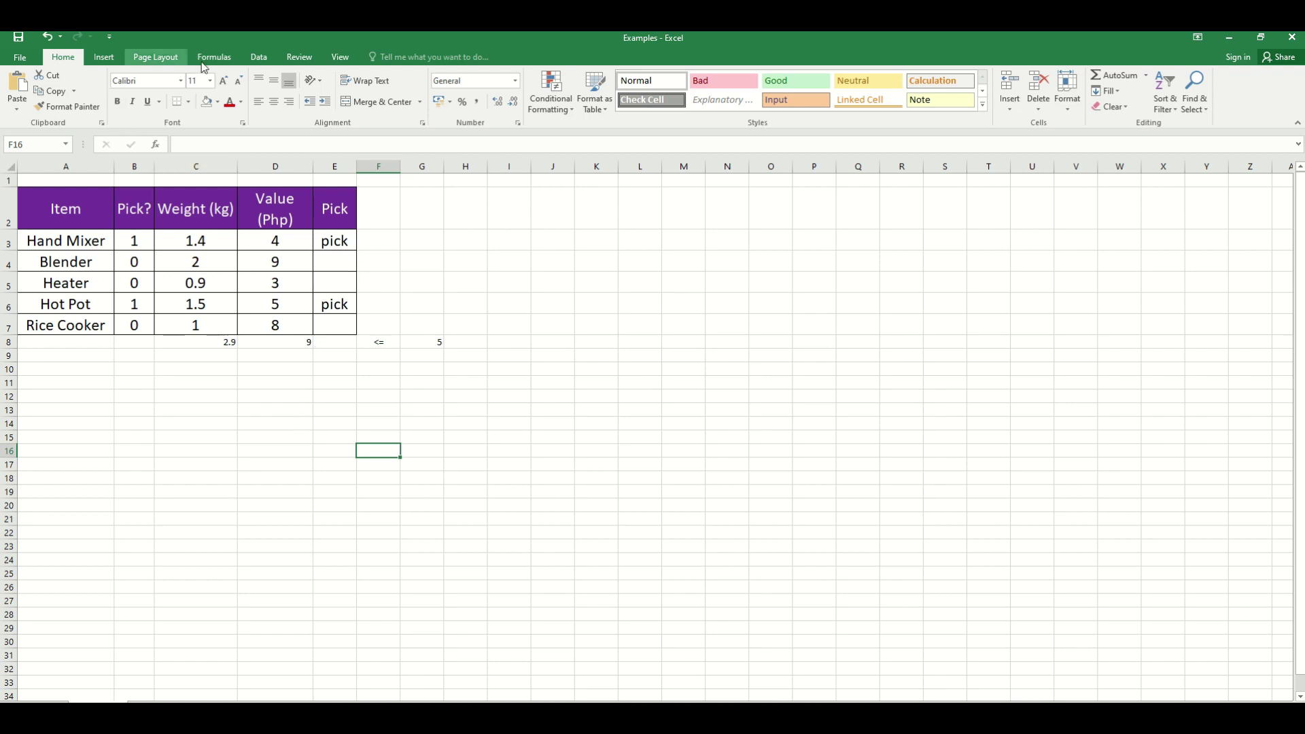
- In Solver, set objective $C$8 to Max with changing cells $B$3:$B$7
click(252, 57)
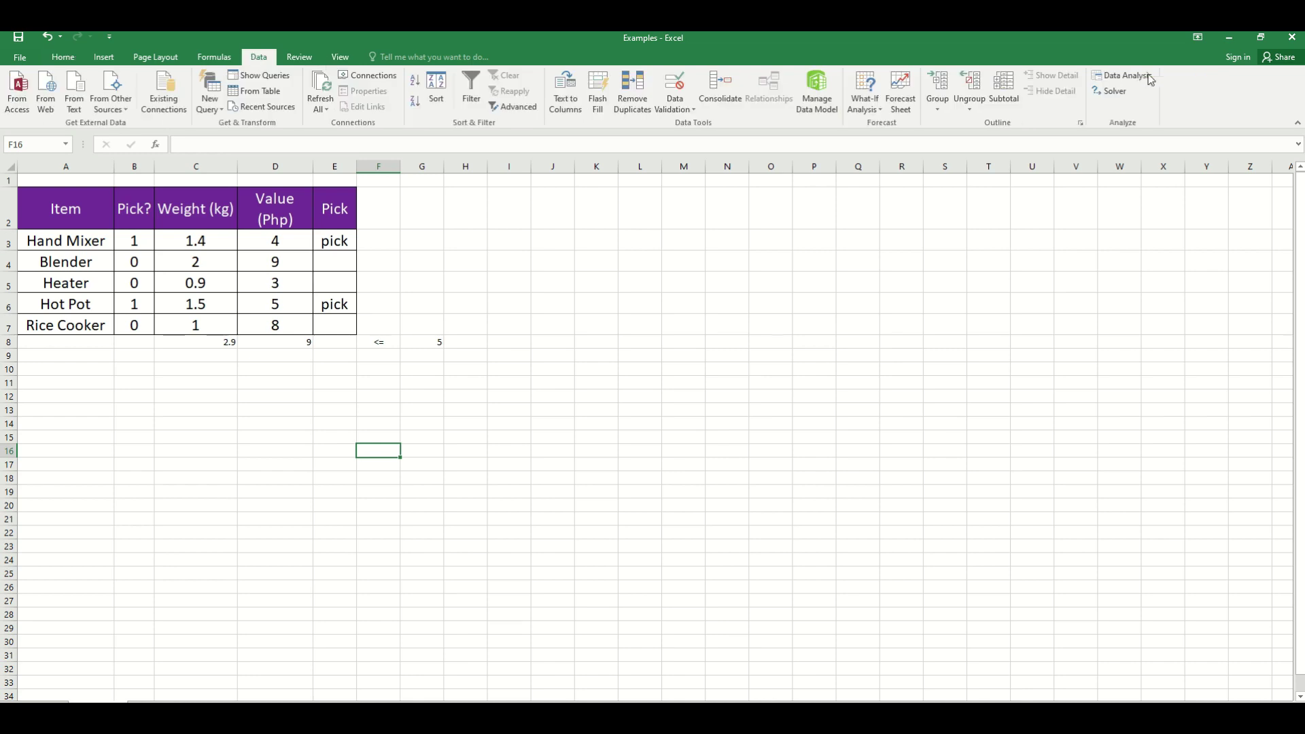
click(1109, 91)
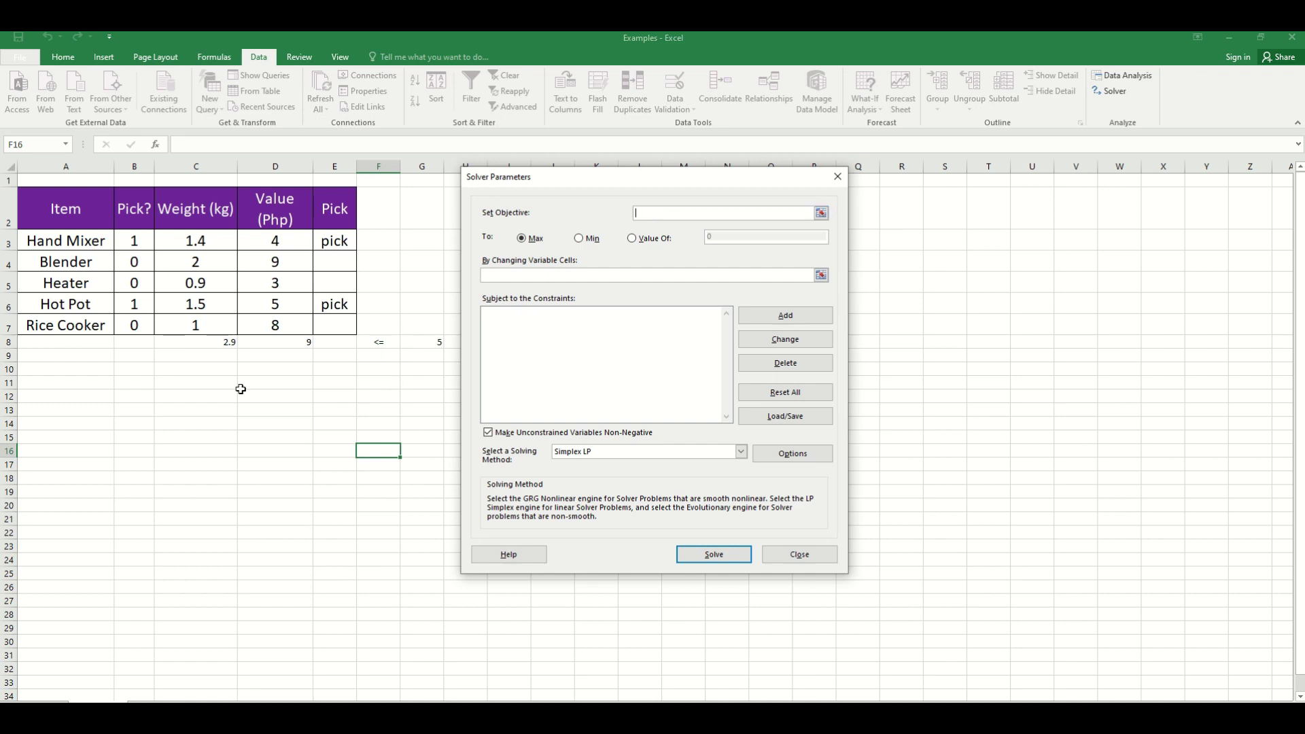
click(208, 342)
click(504, 274)
drag(127, 240, 135, 325)
click(536, 331)
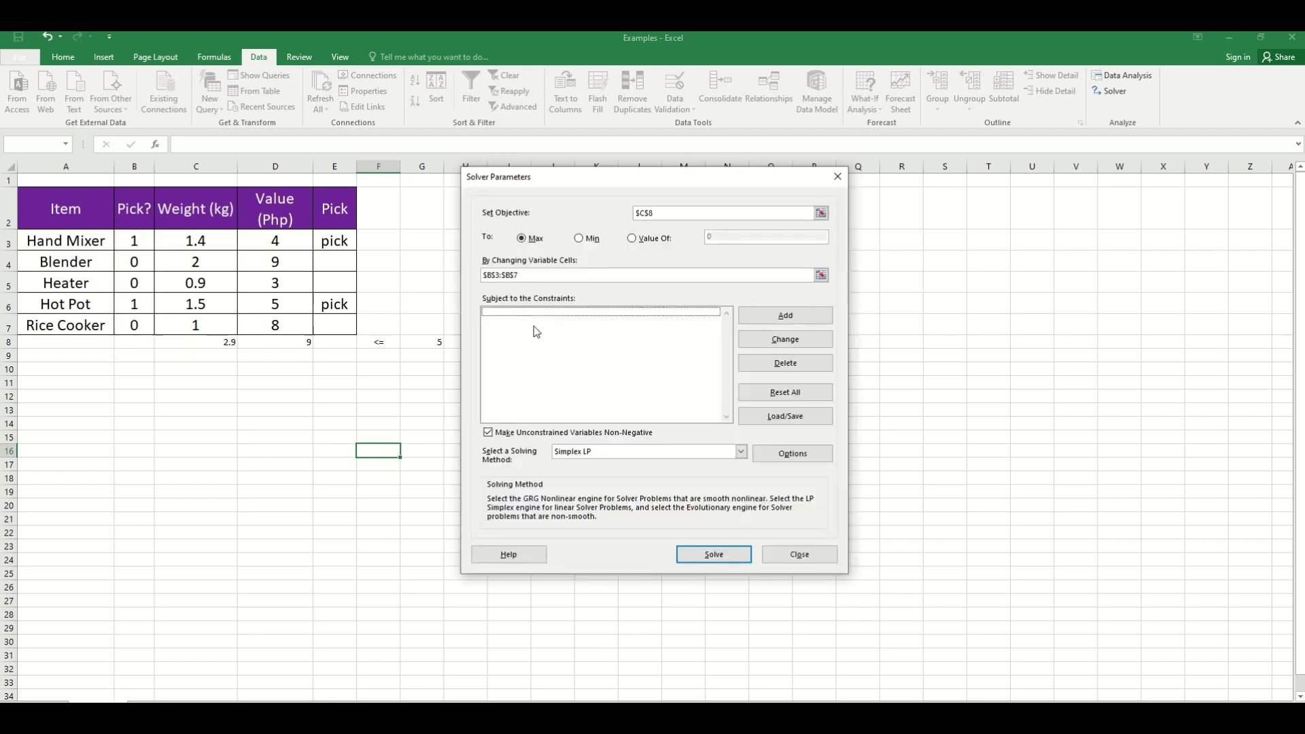
click(772, 322)
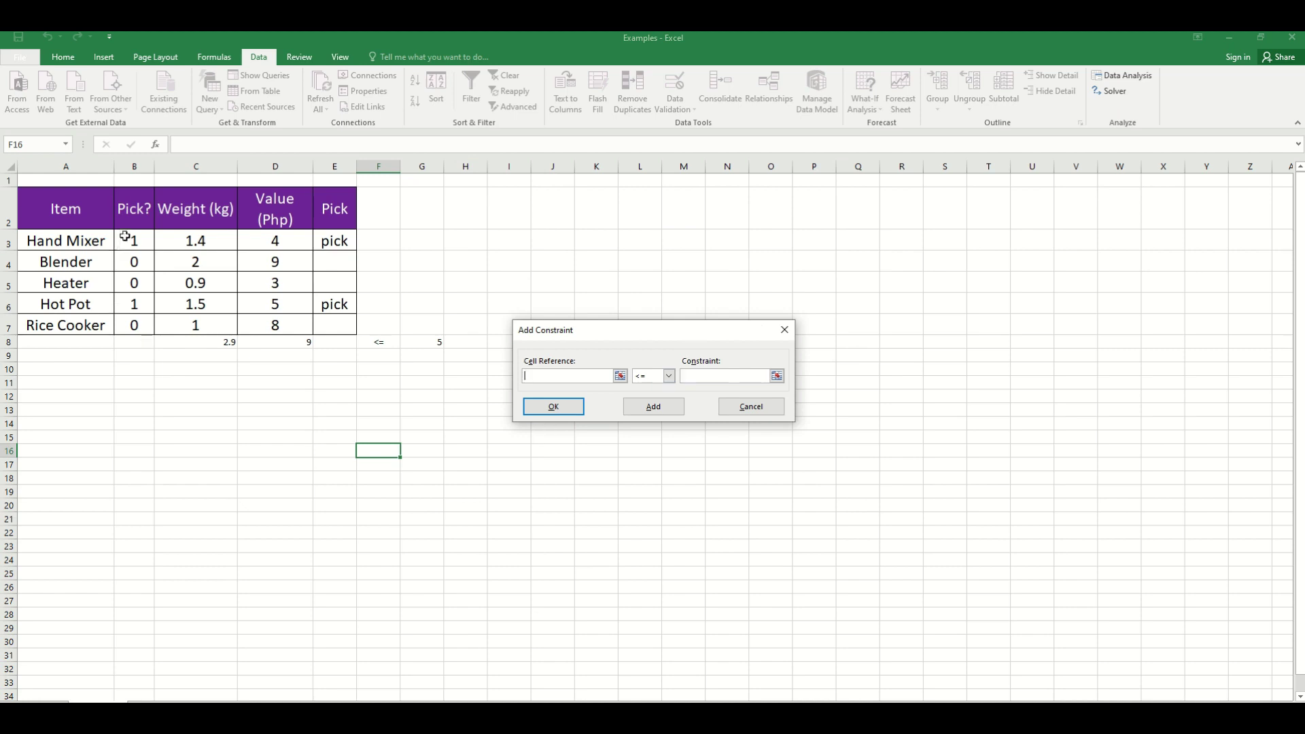
- Add a Solver constraint making $B$3:$B$7 binary
drag(135, 239, 137, 323)
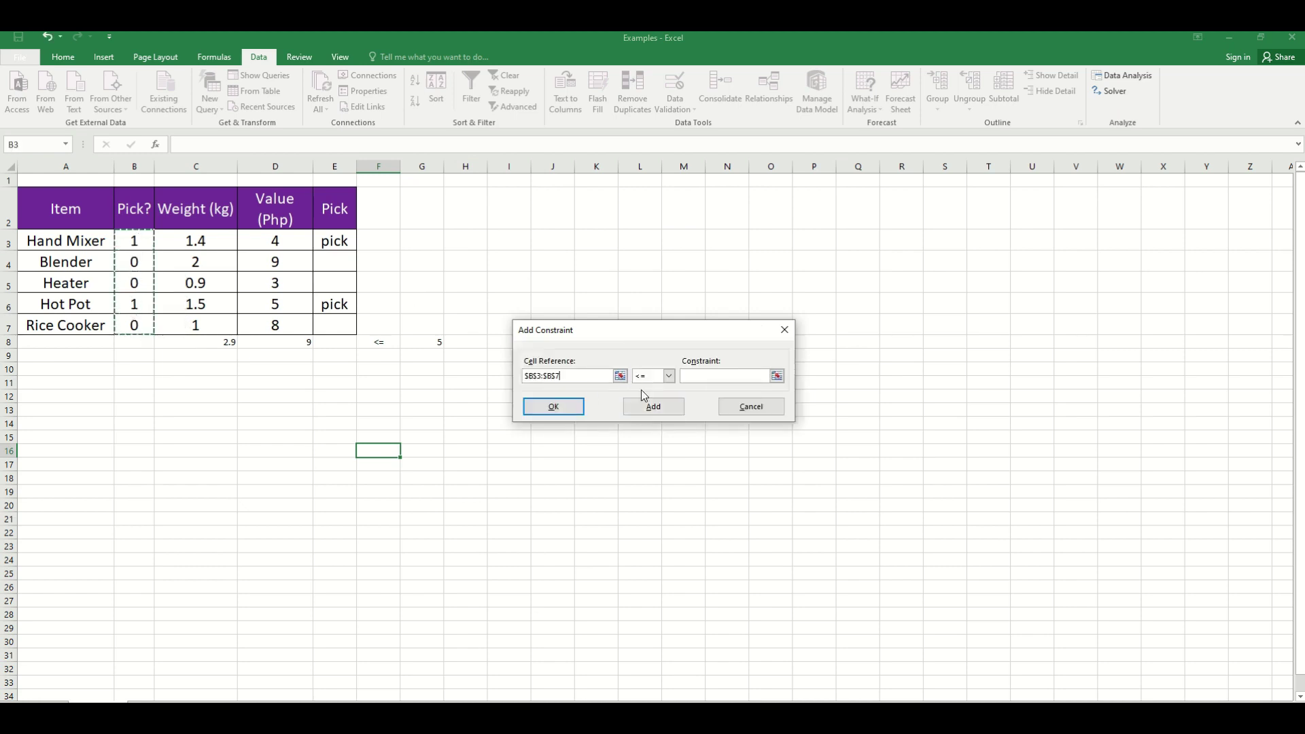
click(669, 377)
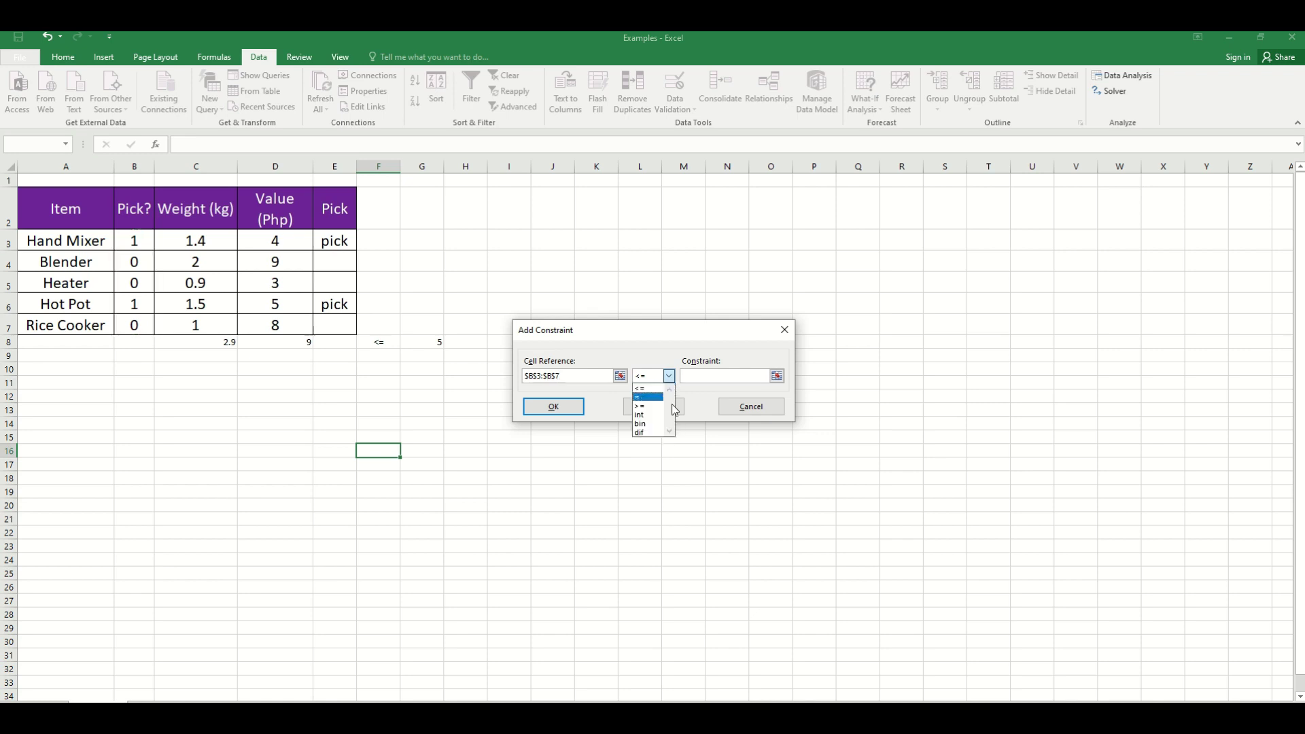
click(645, 426)
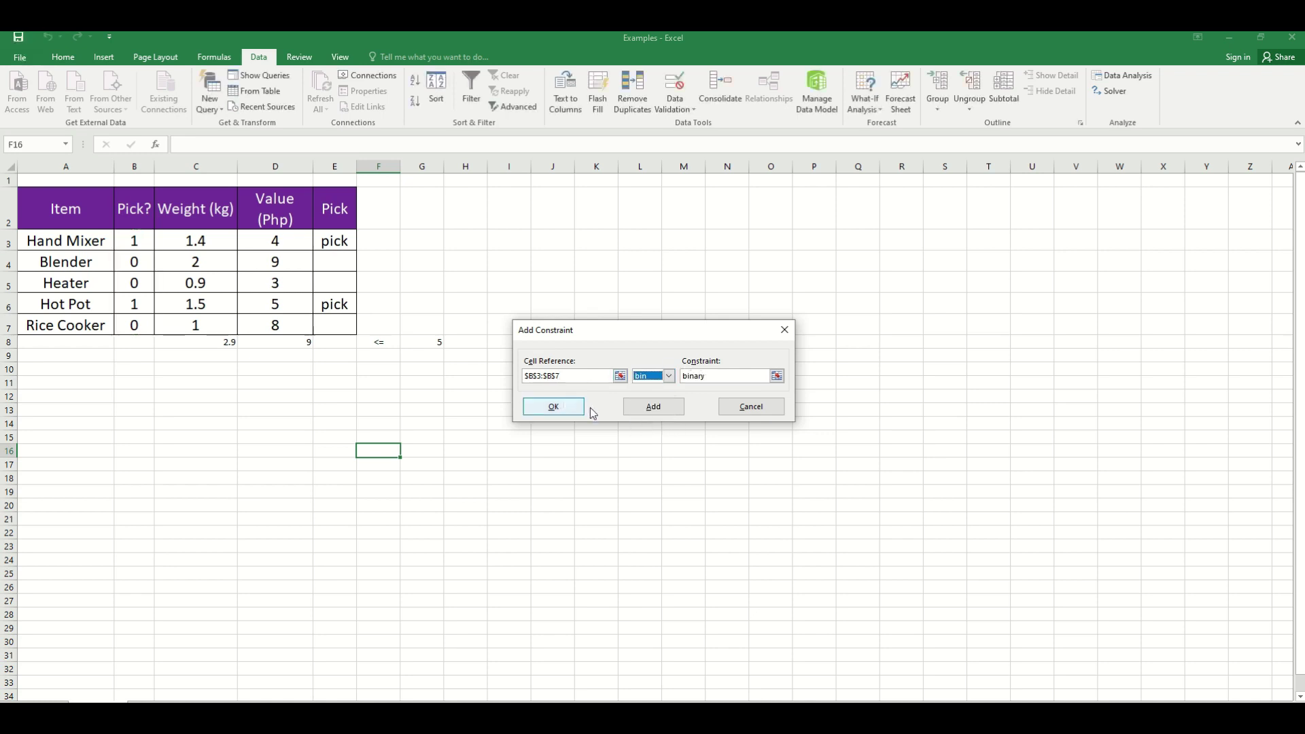
click(649, 407)
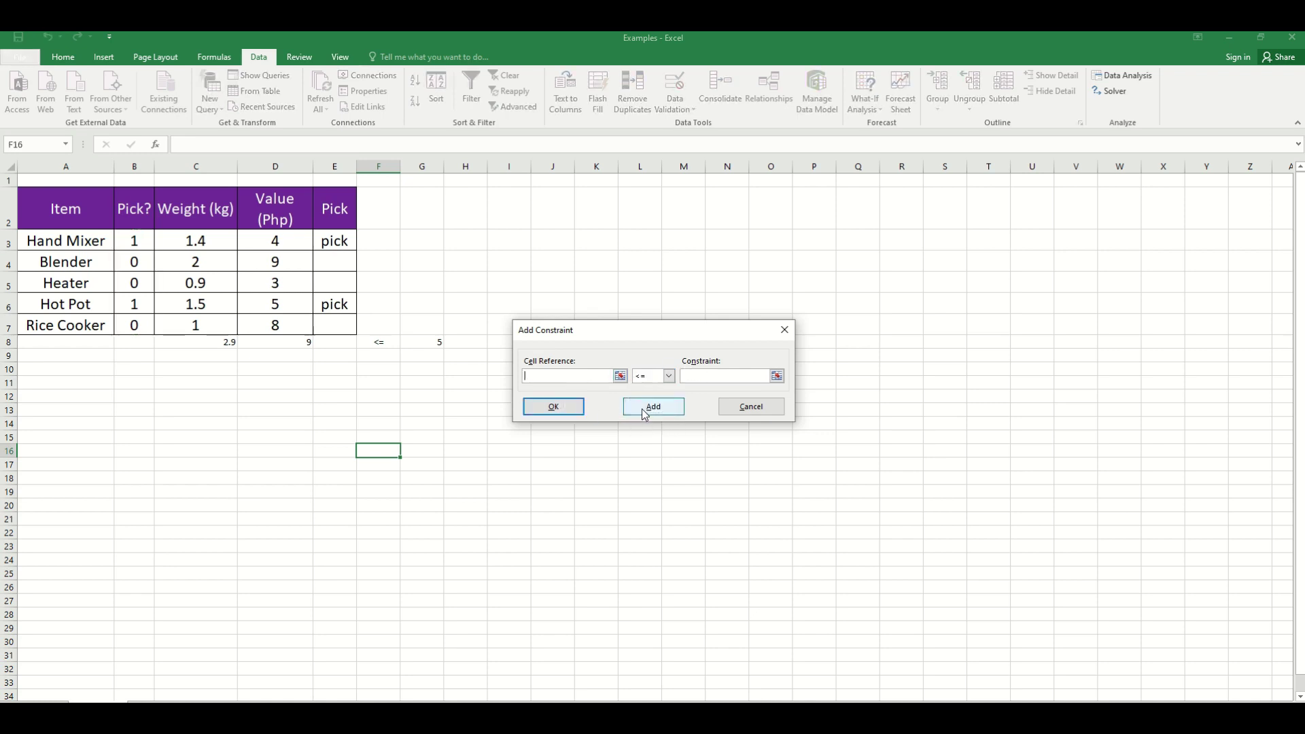
- Add the Solver constraint $C$8 <= $G$8 for the weight limit
click(212, 343)
click(668, 376)
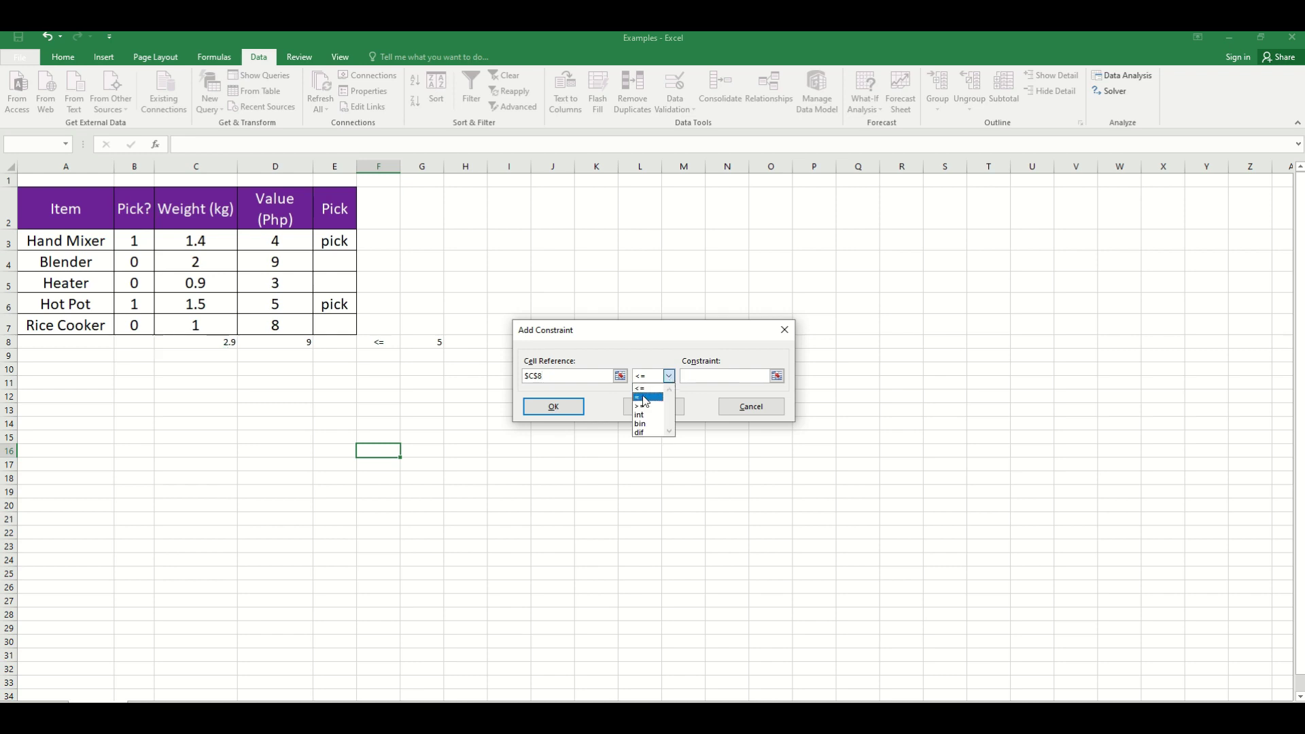
click(642, 386)
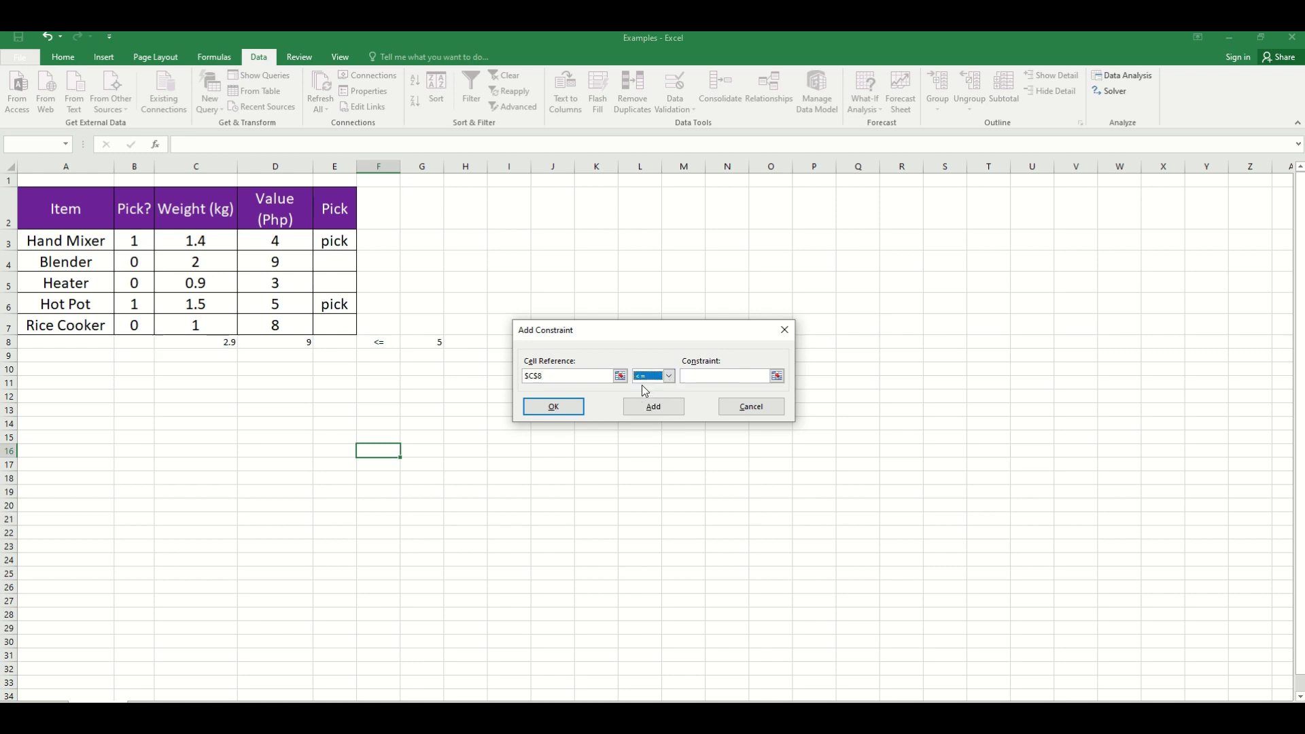
key(Tab)
click(427, 343)
click(555, 410)
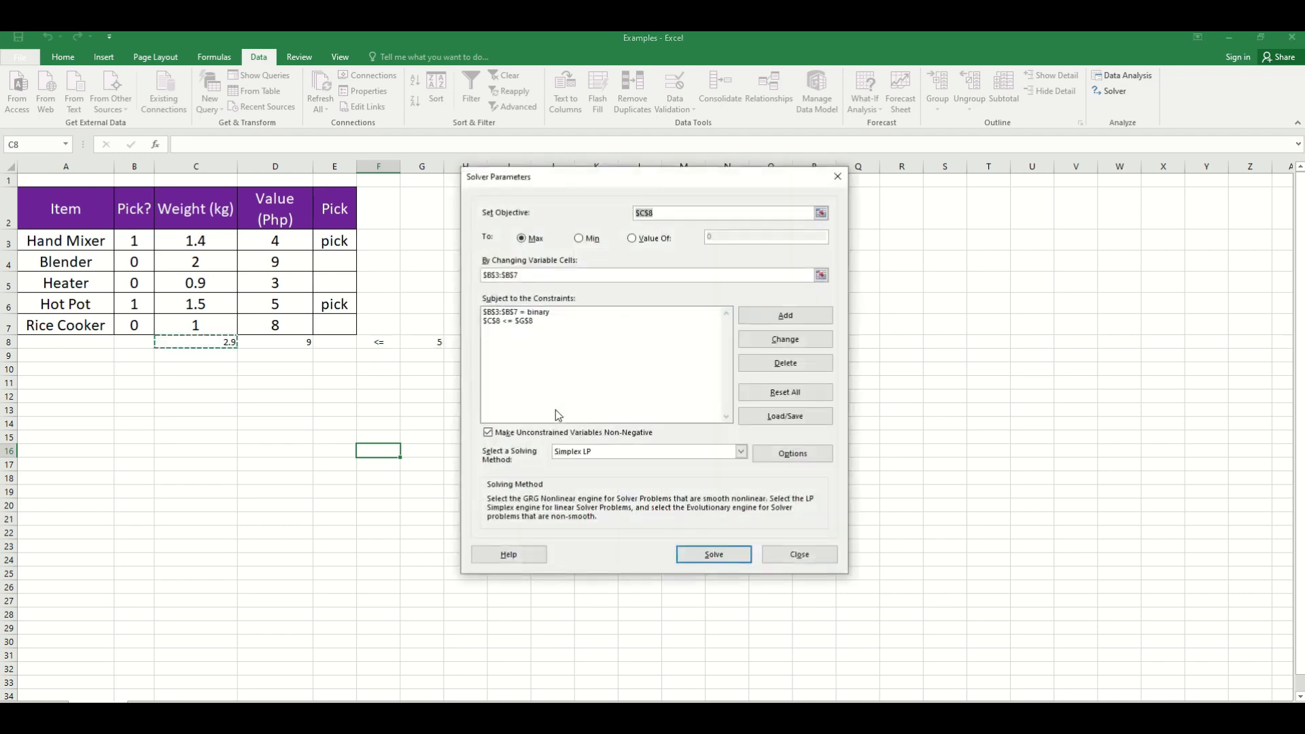
- Solve with Simplex LP, Non-Negative kept checked, and keep the Solver solution
click(488, 433)
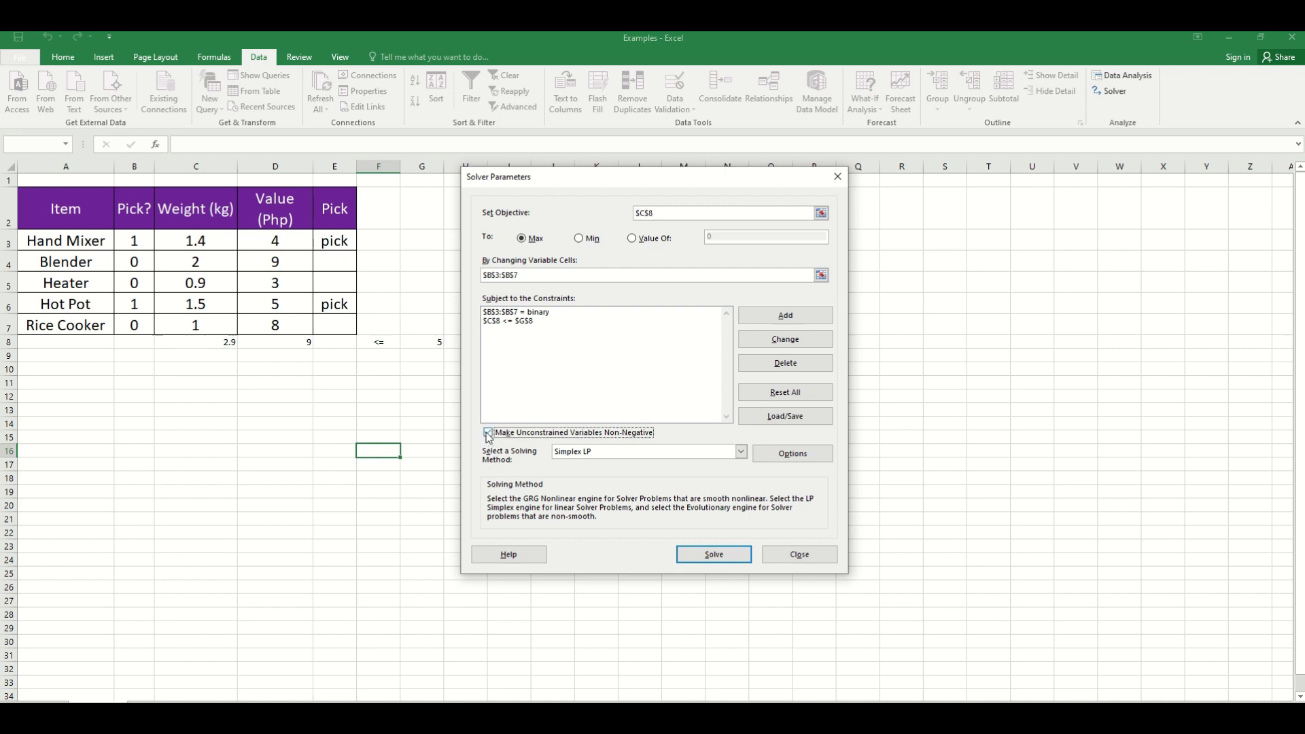
click(489, 434)
click(738, 453)
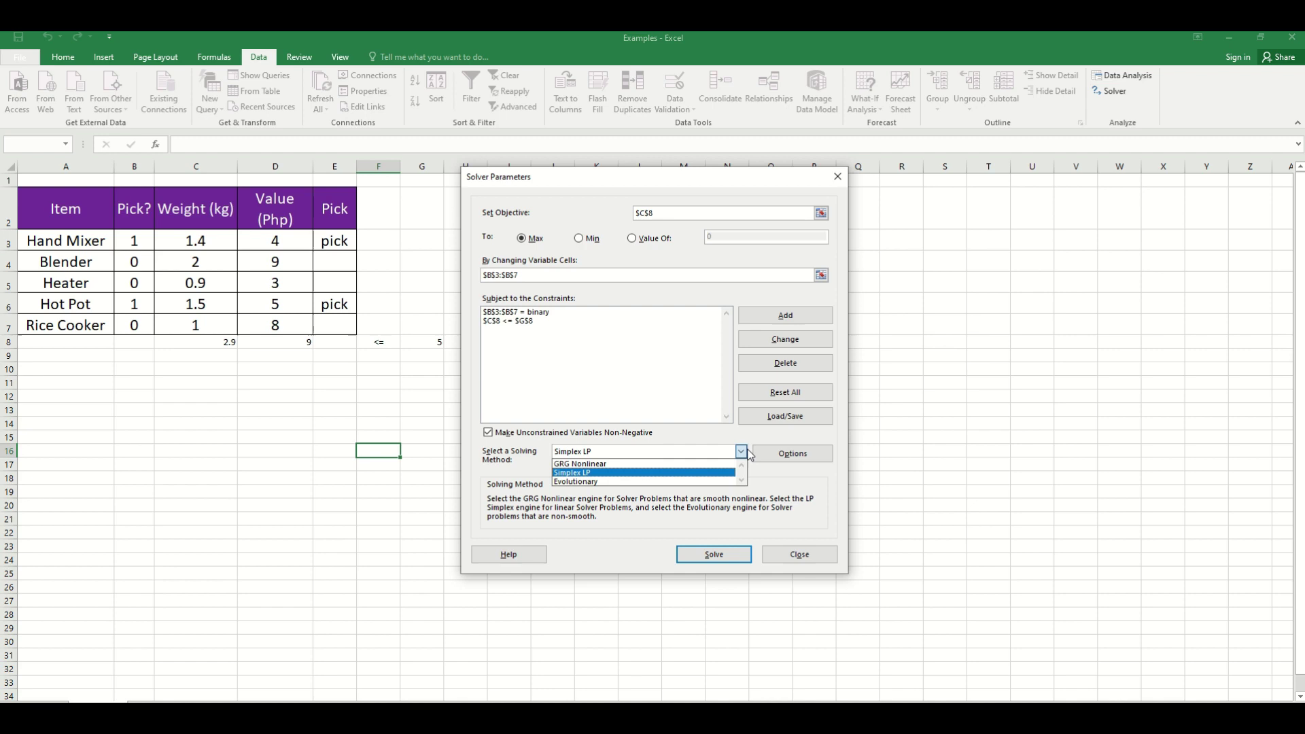
click(565, 473)
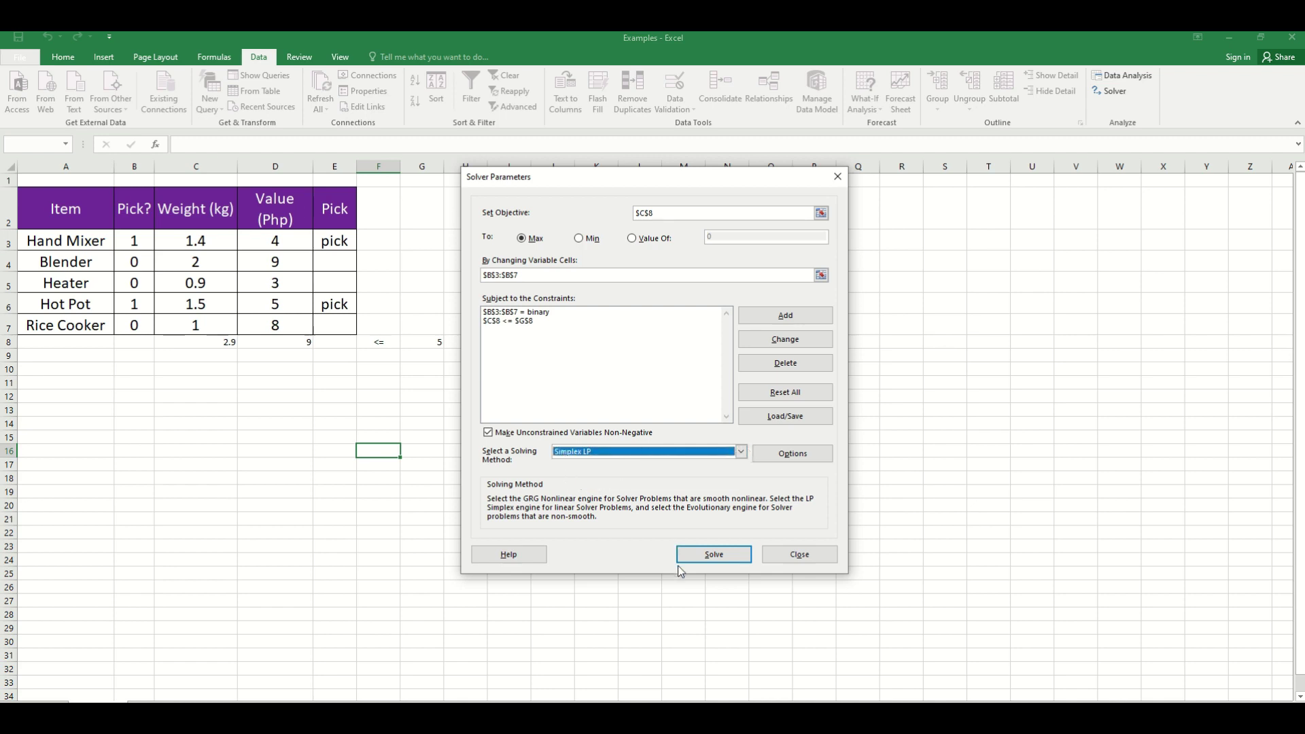
click(700, 555)
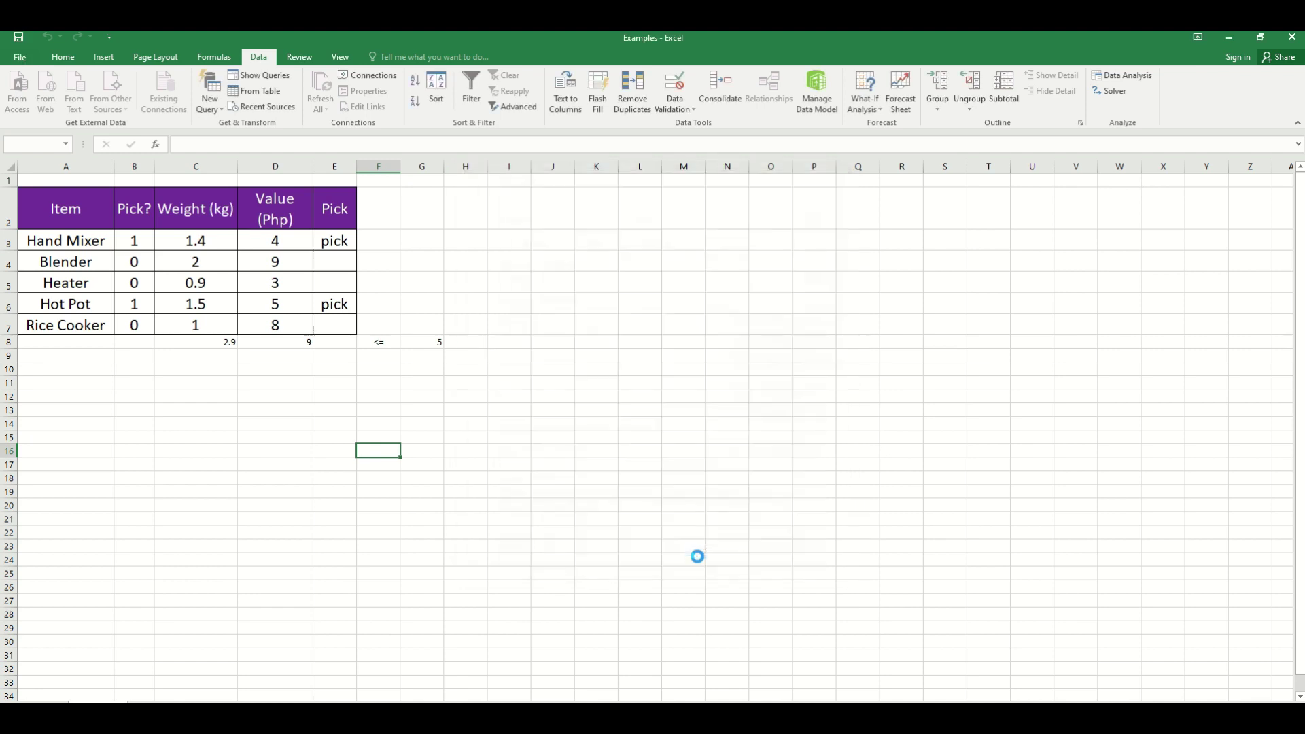
click(504, 417)
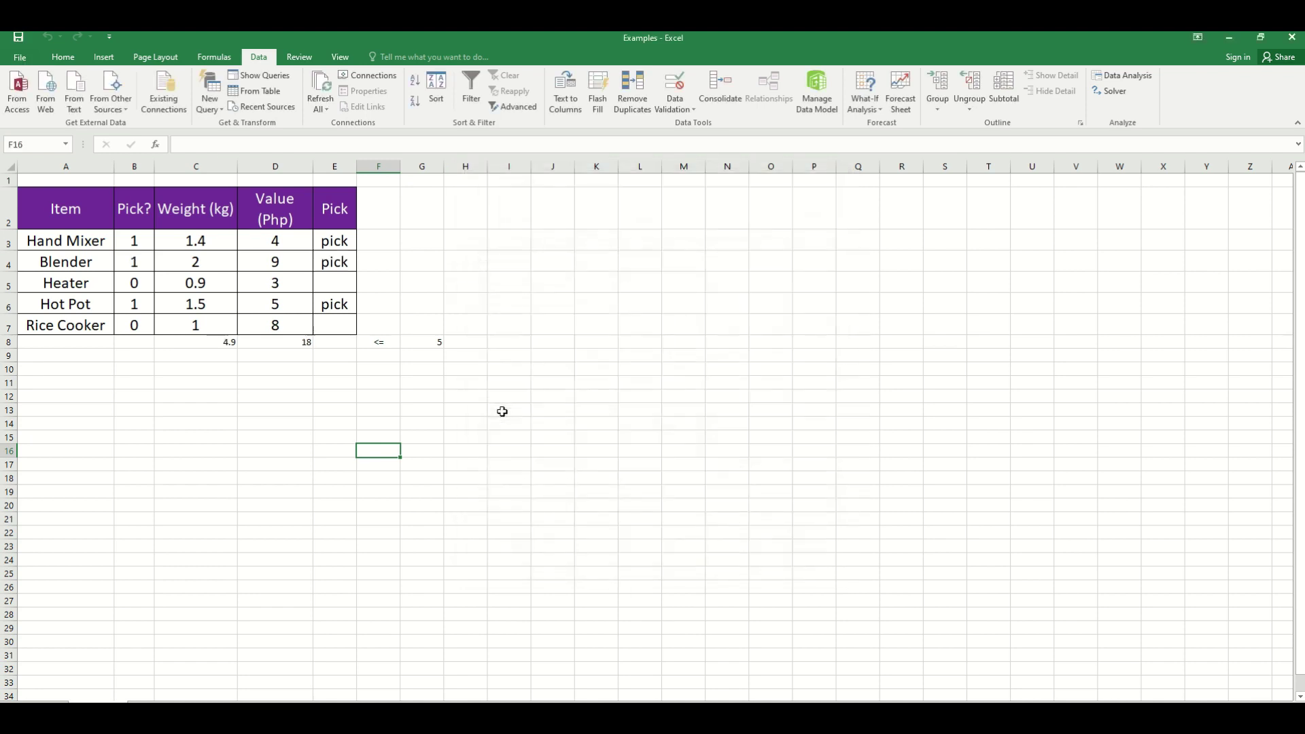
- Review the new row 8 totals: weight 4.9 within limit 5 and value 18
click(241, 382)
drag(202, 344, 439, 344)
click(275, 410)
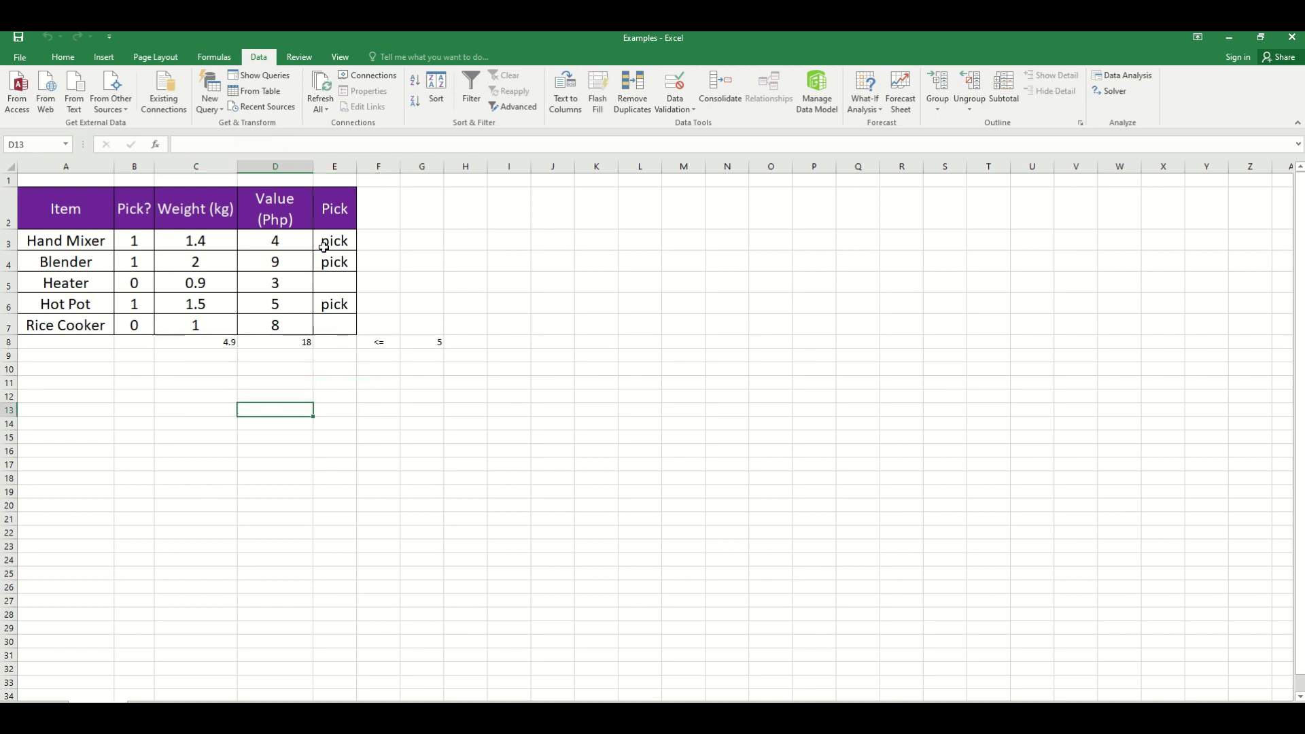
click(57, 244)
- Fill A3, A4 and A6 (Hand Mixer, Blender, Hot Pot) yellow, then recheck C8 and G8
click(79, 59)
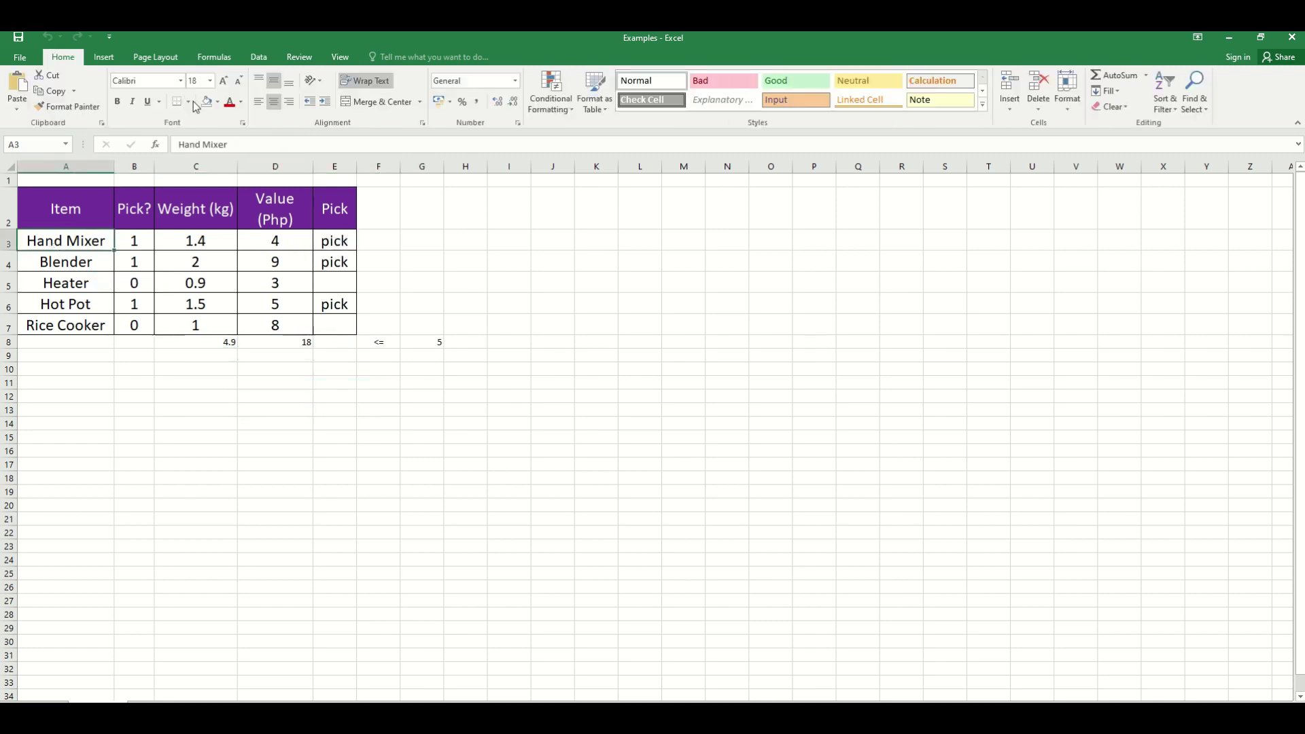
click(217, 102)
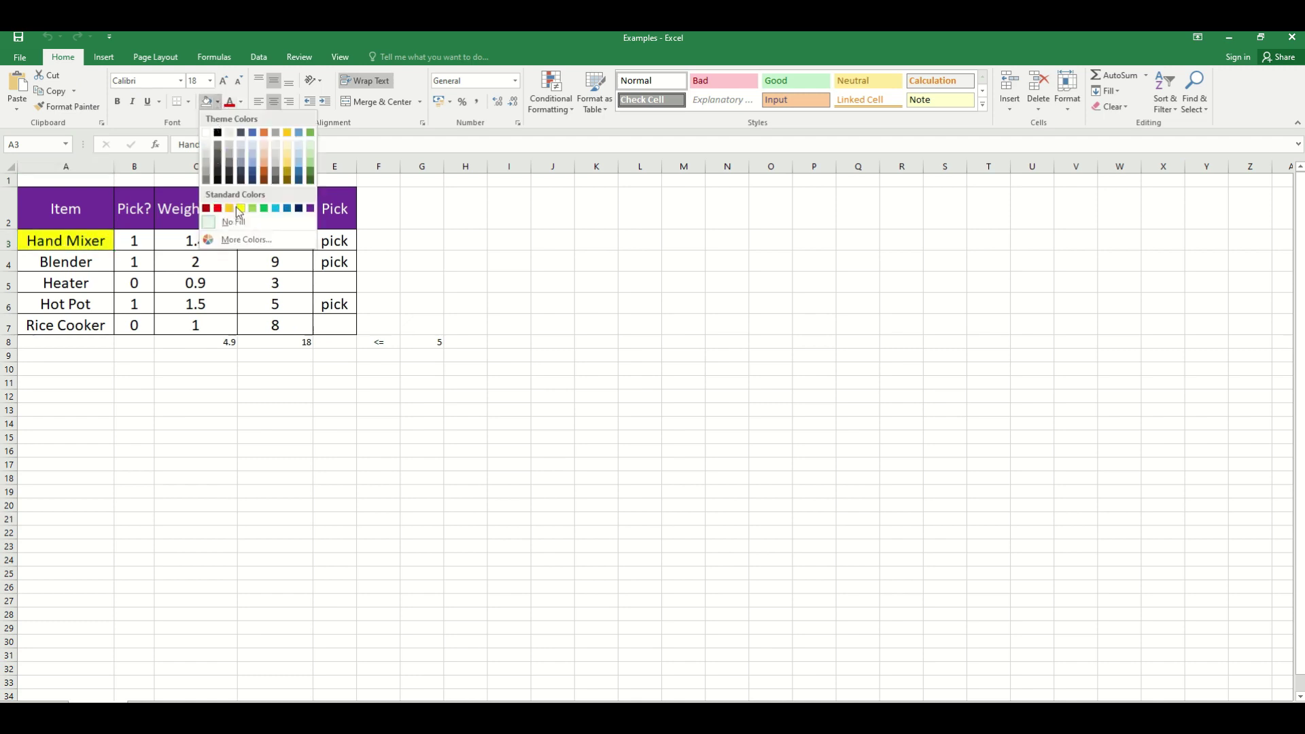
click(229, 208)
click(86, 260)
click(206, 102)
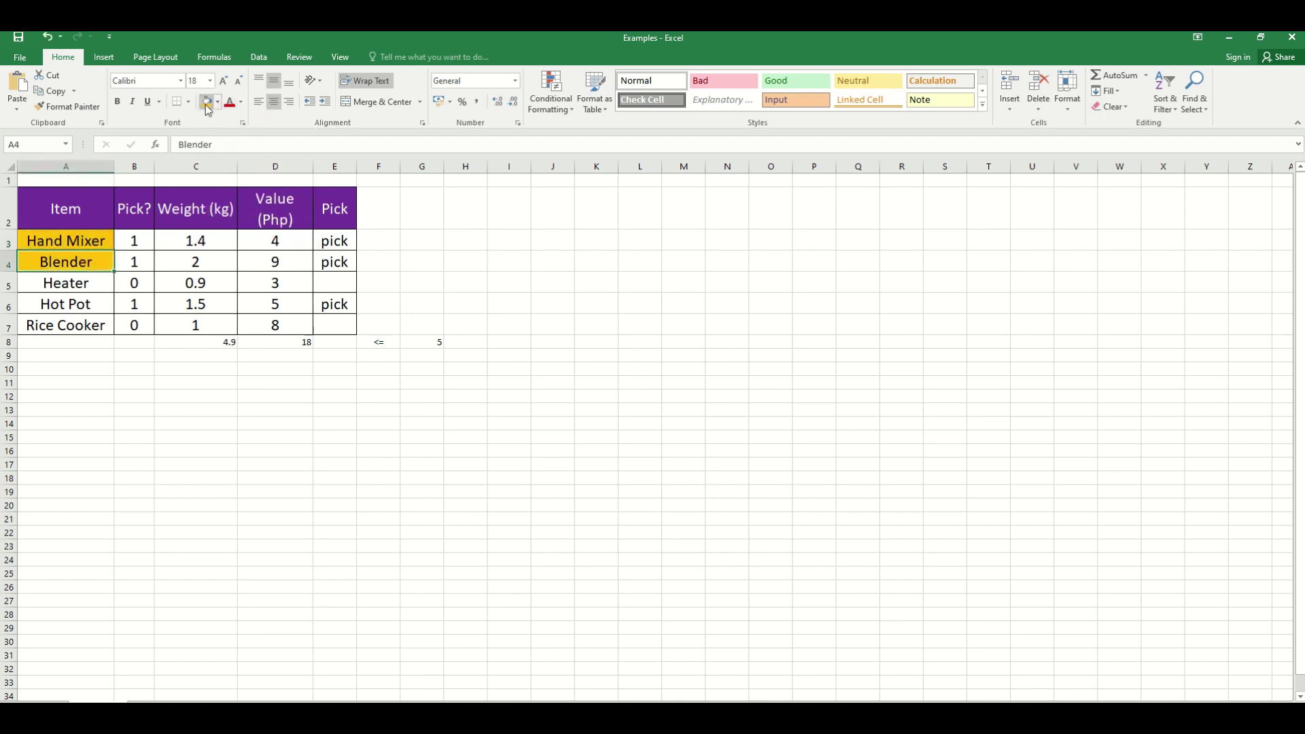
click(75, 304)
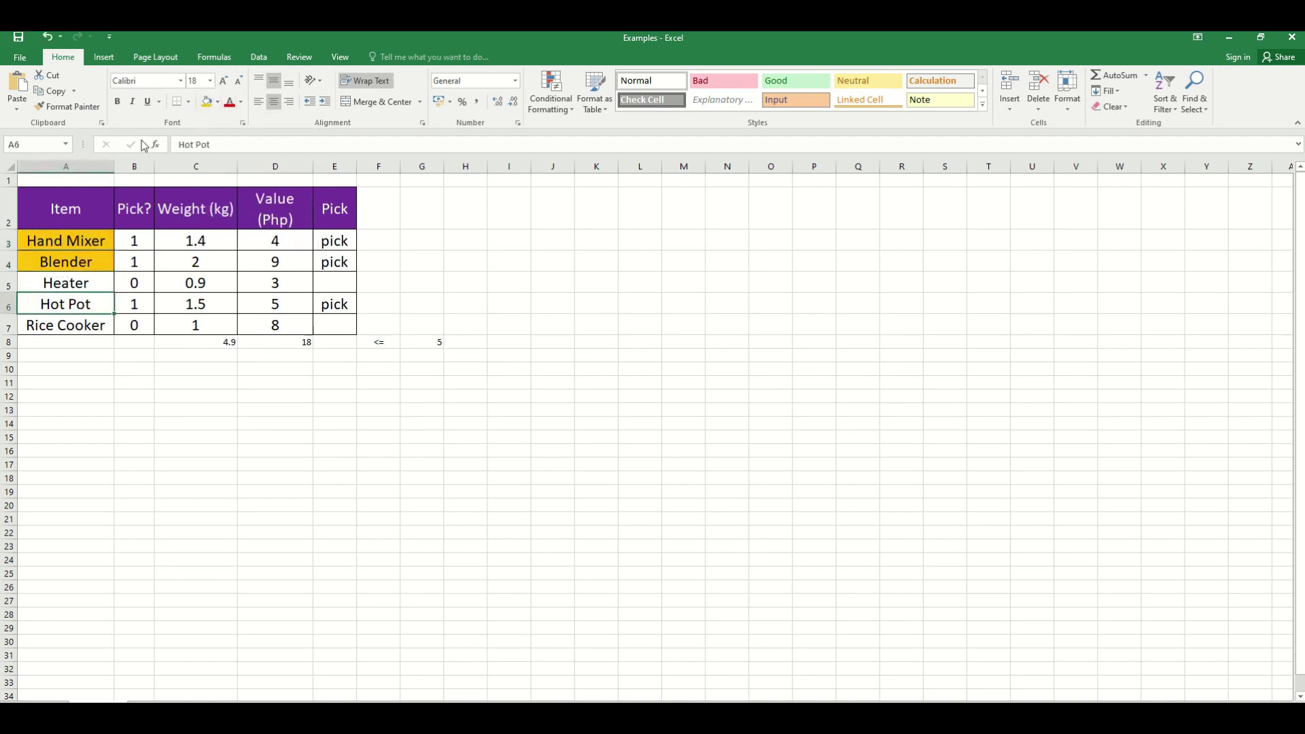
click(212, 104)
click(276, 431)
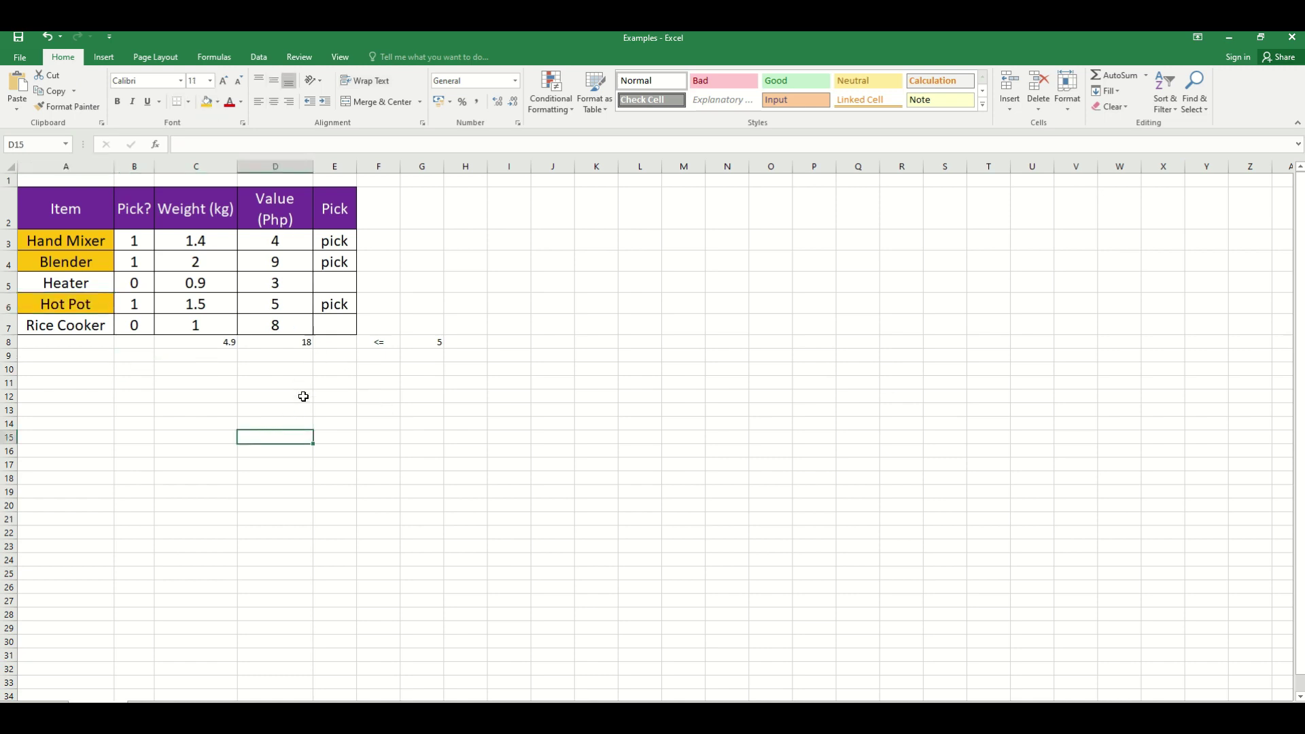
click(220, 343)
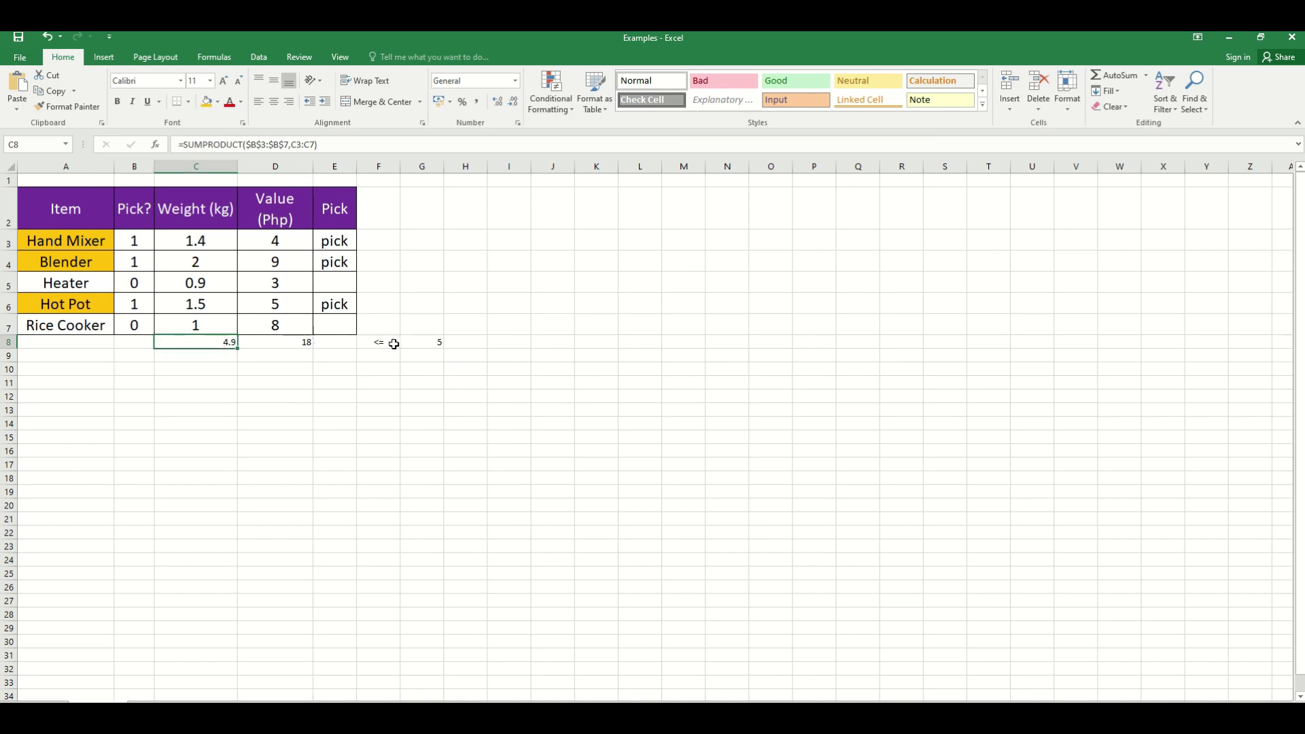
click(427, 342)
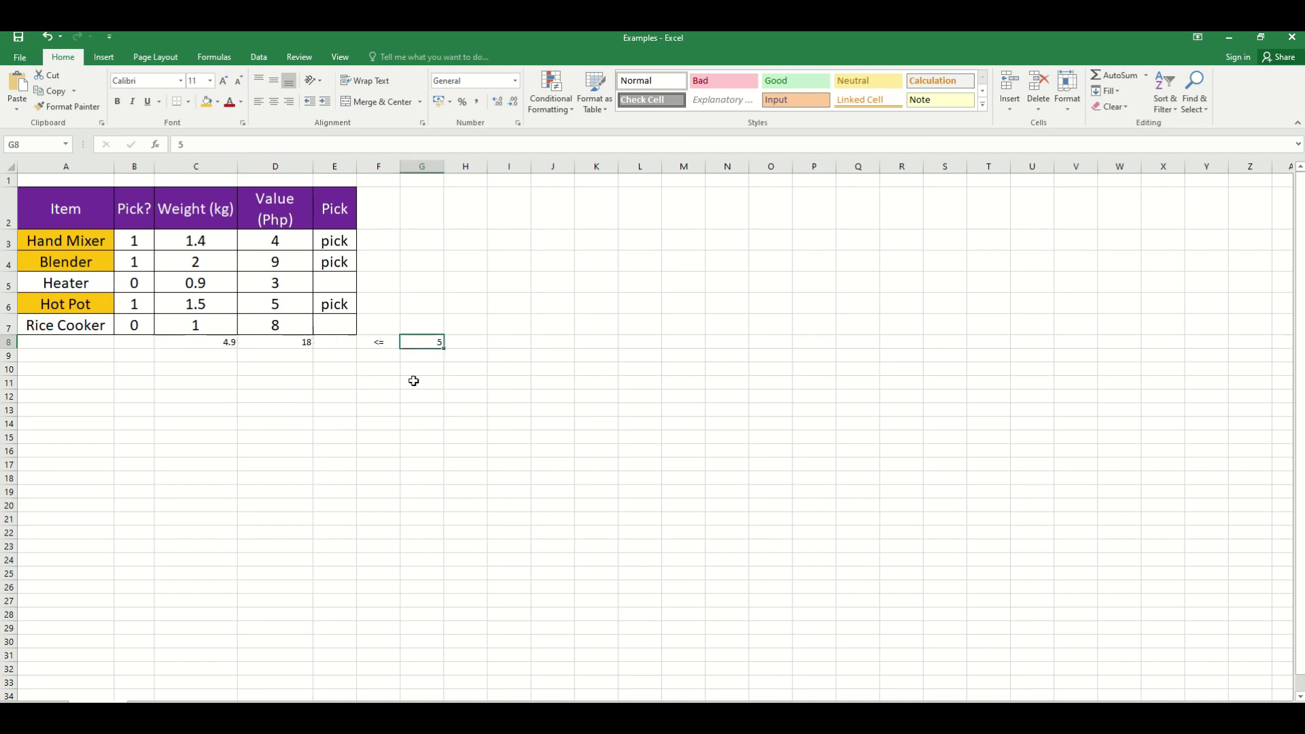